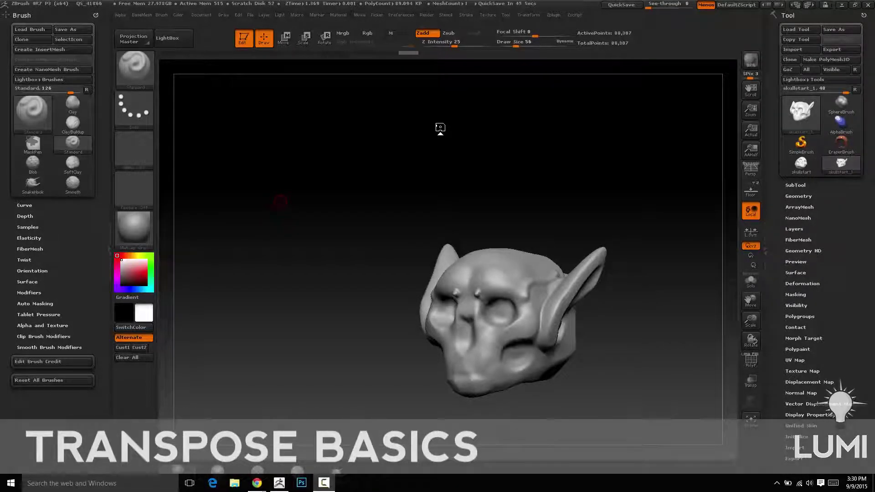
Step: Leave Edit mode, clear the skull from the canvas, and bring up the tool picker
{"action": "left_click", "coordinate": [245, 40]}
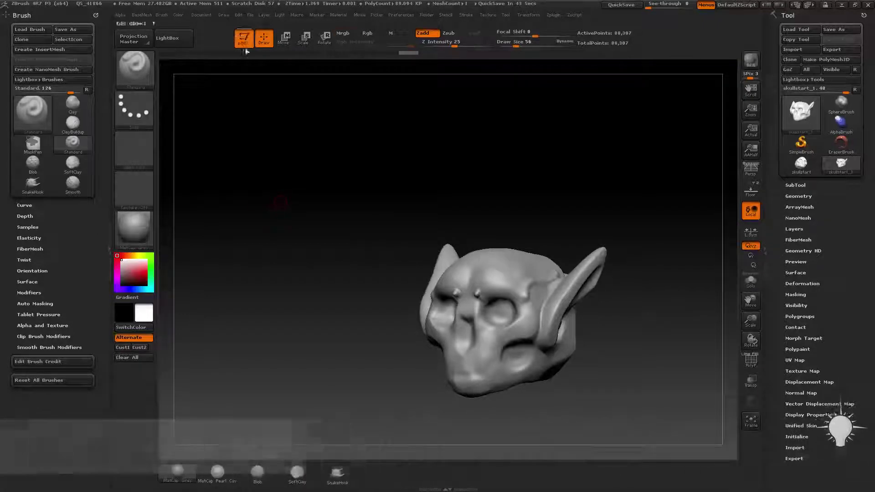
{"action": "key", "text": "ctrl+n"}
{"action": "left_click", "coordinate": [801, 144]}
{"action": "left_click", "coordinate": [799, 109]}
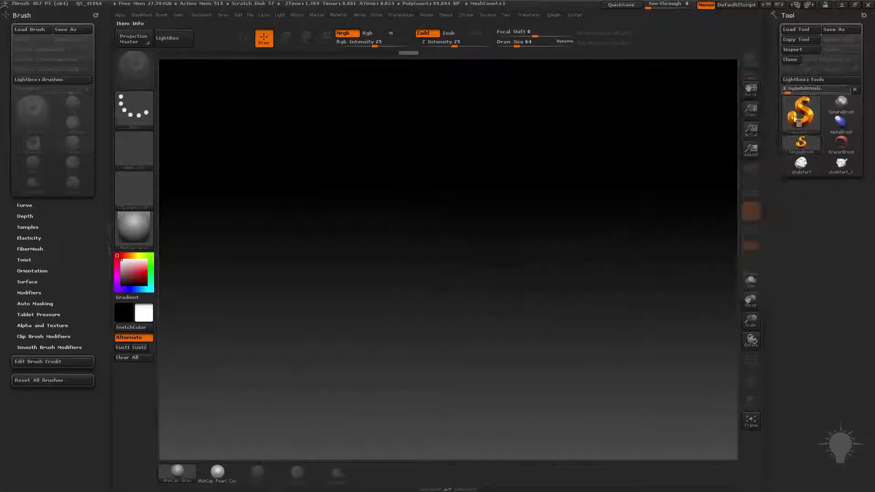
Step: Draw a Cylinder3D on the canvas in Edit mode and turn it upright
{"action": "left_click", "coordinate": [511, 153]}
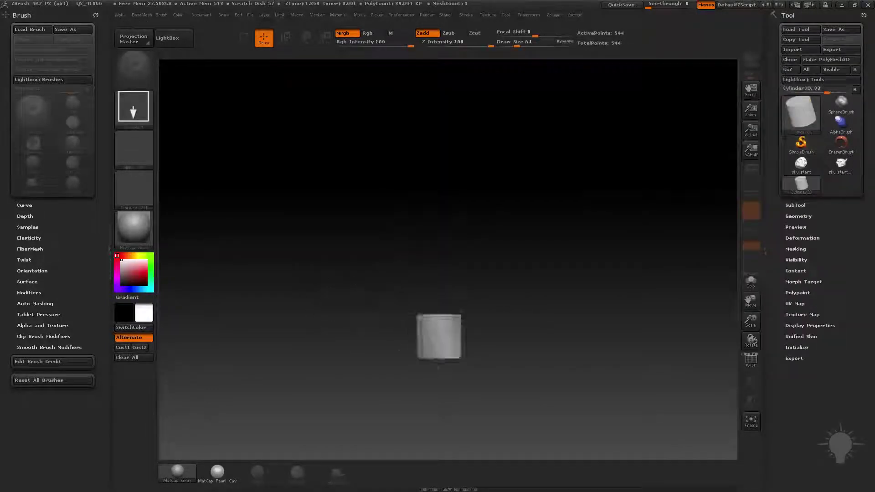
{"action": "left_click_drag", "start_coordinate": [437, 337], "coordinate": [487, 410]}
{"action": "left_click", "coordinate": [244, 39]}
{"action": "mouse_move", "coordinate": [529, 242]}
{"action": "left_mouse_down", "text": "shift"}
{"action": "mouse_move", "coordinate": [576, 239]}
{"action": "mouse_move", "coordinate": [723, 153]}
{"action": "left_mouse_up", "text": "shift"}
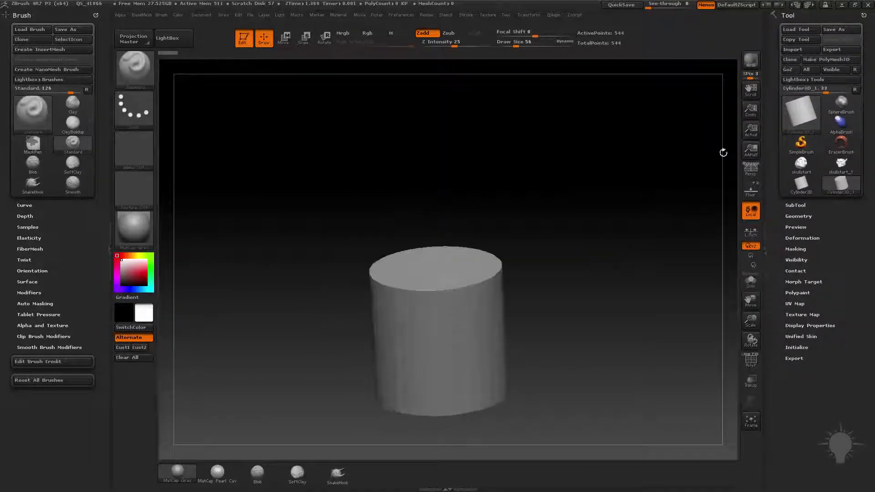
Step: Convert the cylinder to PolyMesh3D and show its PolyFrame in a side view
{"action": "left_click", "coordinate": [808, 61]}
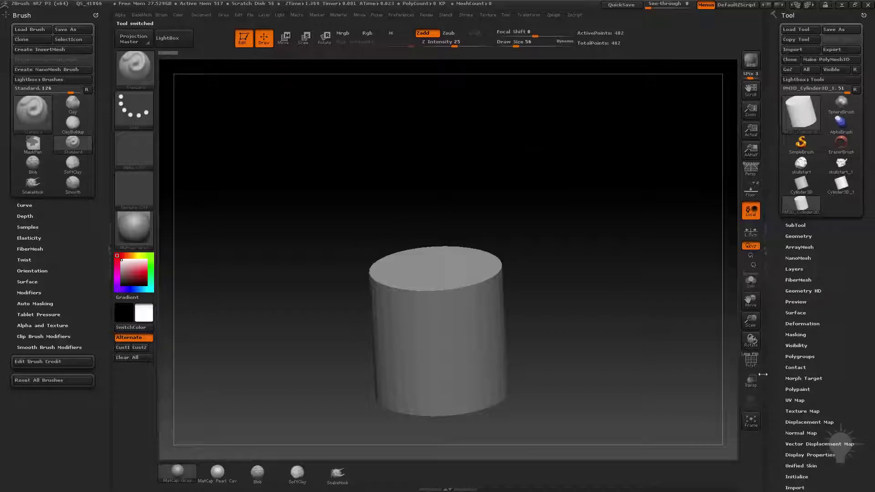
{"action": "key", "text": "shift+f"}
{"action": "mouse_move", "coordinate": [696, 433]}
{"action": "left_mouse_down"}
{"action": "mouse_move", "coordinate": [586, 254]}
{"action": "mouse_move", "coordinate": [632, 244]}
{"action": "mouse_move", "coordinate": [577, 248]}
{"action": "mouse_move", "coordinate": [613, 226]}
{"action": "mouse_move", "coordinate": [581, 305]}
{"action": "left_mouse_up"}
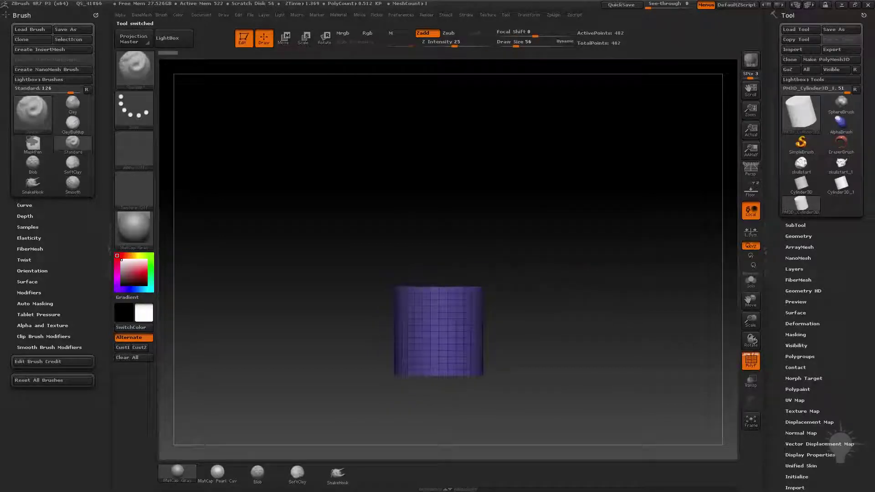
{"action": "mouse_move", "coordinate": [558, 234]}
{"action": "left_mouse_down", "text": "shift"}
{"action": "mouse_move", "coordinate": [726, 181]}
{"action": "mouse_move", "coordinate": [698, 196]}
{"action": "left_mouse_up", "text": "shift"}
{"action": "left_click", "coordinate": [750, 169]}
{"action": "left_click", "coordinate": [750, 171]}
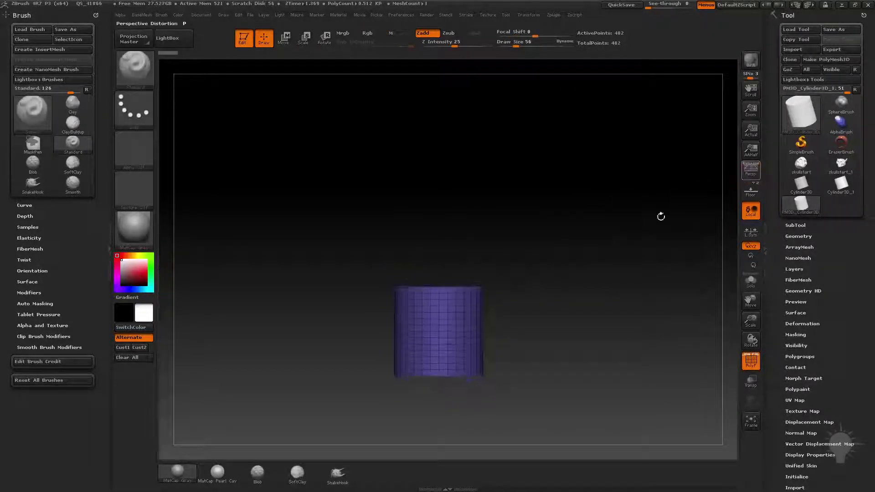
{"action": "mouse_move", "coordinate": [577, 257]}
{"action": "left_mouse_down"}
{"action": "mouse_move", "coordinate": [651, 224]}
{"action": "mouse_move", "coordinate": [425, 250]}
{"action": "mouse_move", "coordinate": [604, 240]}
{"action": "mouse_move", "coordinate": [594, 269]}
{"action": "left_mouse_up"}
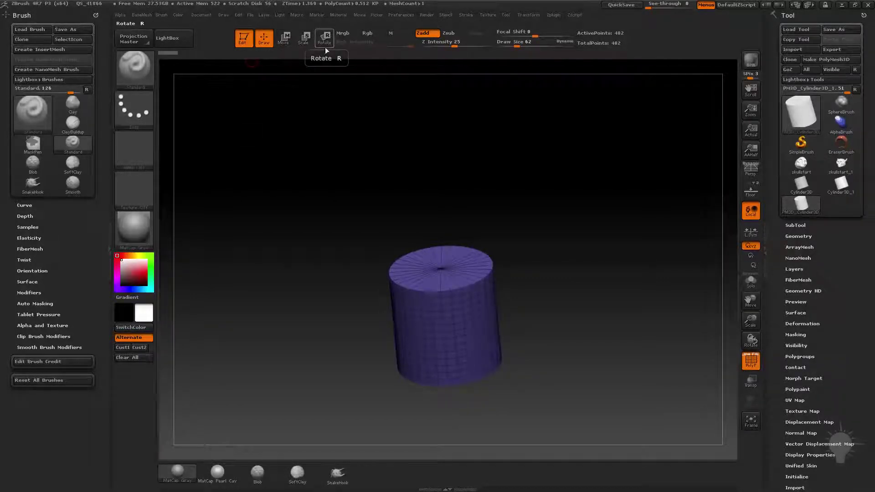
{"action": "key", "text": "w"}
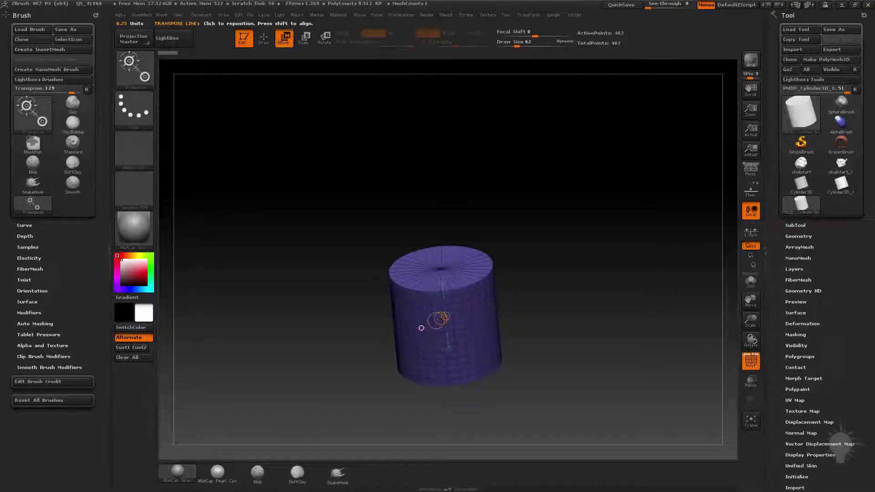
Step: Try the Scale and Rotate modes, then anchor a transpose line rising from the cylinder's top centre
{"action": "left_click", "coordinate": [302, 41]}
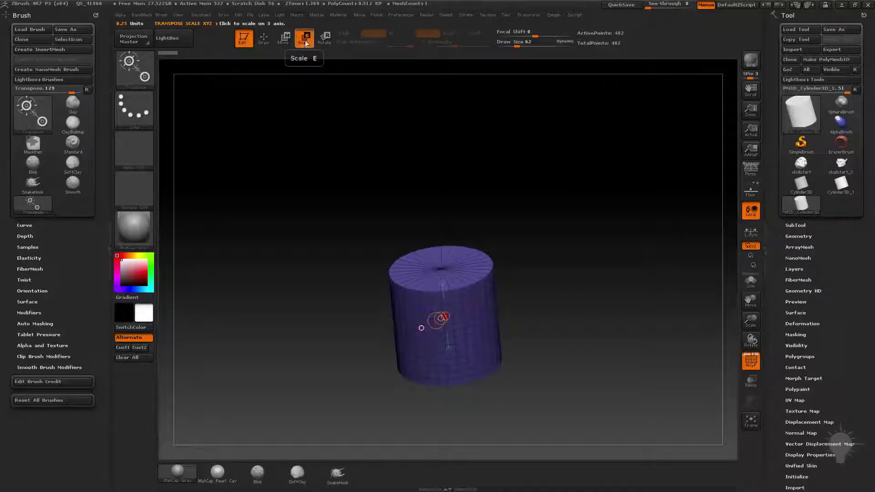
{"action": "left_click", "coordinate": [325, 41]}
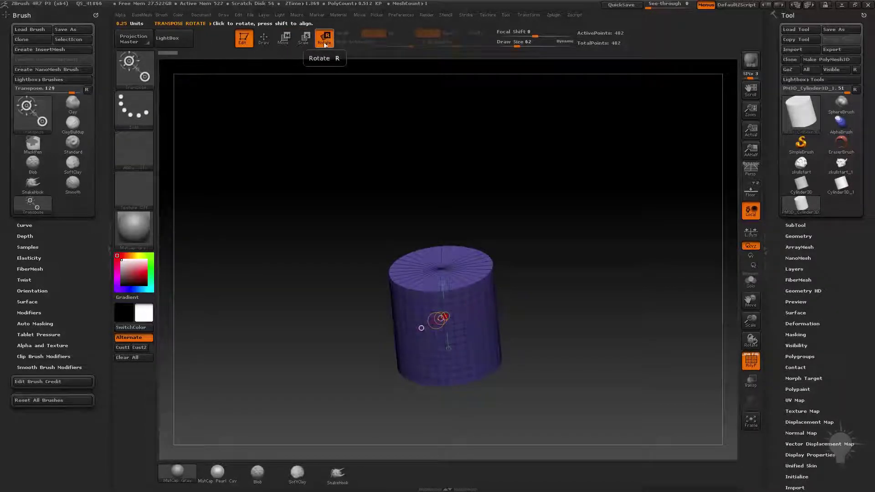
{"action": "left_click_drag", "start_coordinate": [460, 262], "coordinate": [454, 196]}
{"action": "left_click_drag", "start_coordinate": [454, 271], "coordinate": [435, 279]}
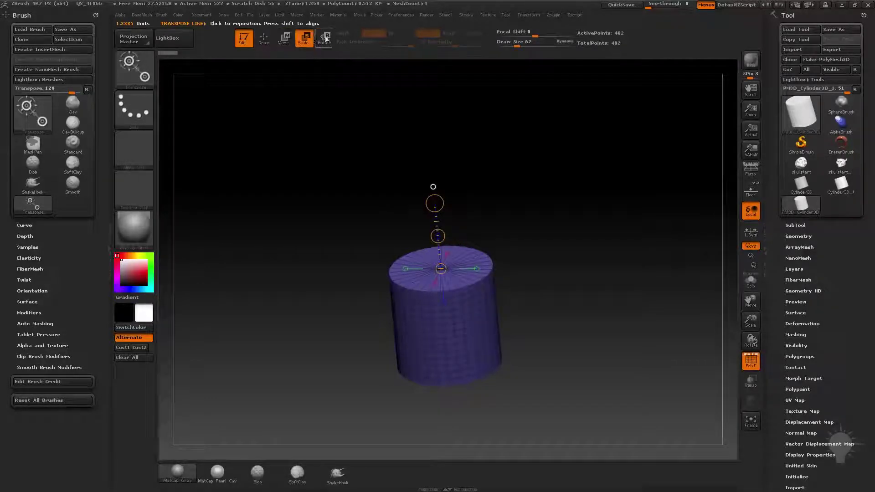
Step: Make Rotate the active transpose mode and orbit to show the cylinder's top face
{"action": "left_click", "coordinate": [284, 39]}
{"action": "left_click", "coordinate": [321, 44]}
{"action": "key", "text": "r"}
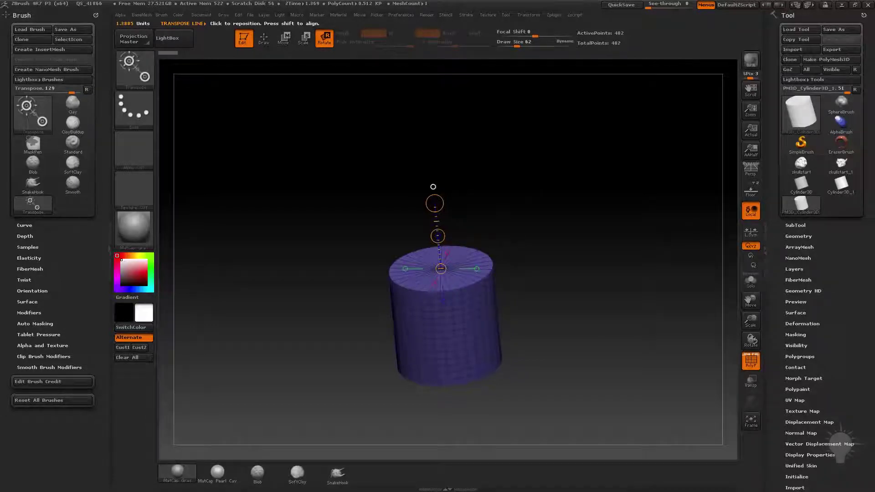
{"action": "left_click_drag", "start_coordinate": [566, 214], "coordinate": [573, 228]}
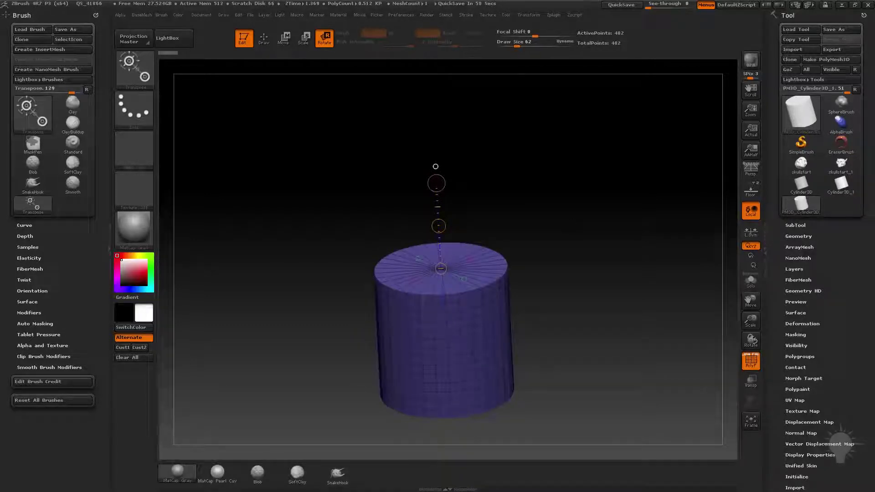
{"action": "left_click_drag", "start_coordinate": [509, 161], "coordinate": [512, 213]}
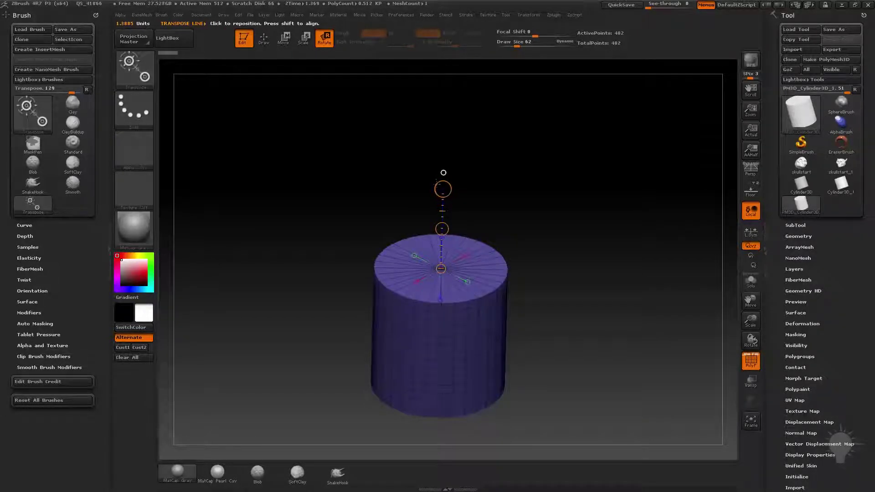
Step: Angle the action line and drag its end to lean the cylinder to one side
{"action": "left_click_drag", "start_coordinate": [449, 186], "coordinate": [488, 184]}
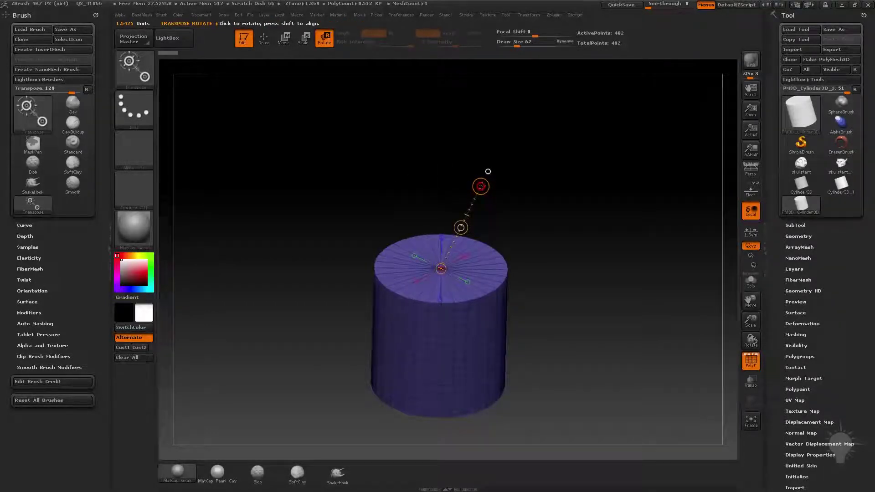
{"action": "left_click_drag", "start_coordinate": [480, 186], "coordinate": [481, 186]}
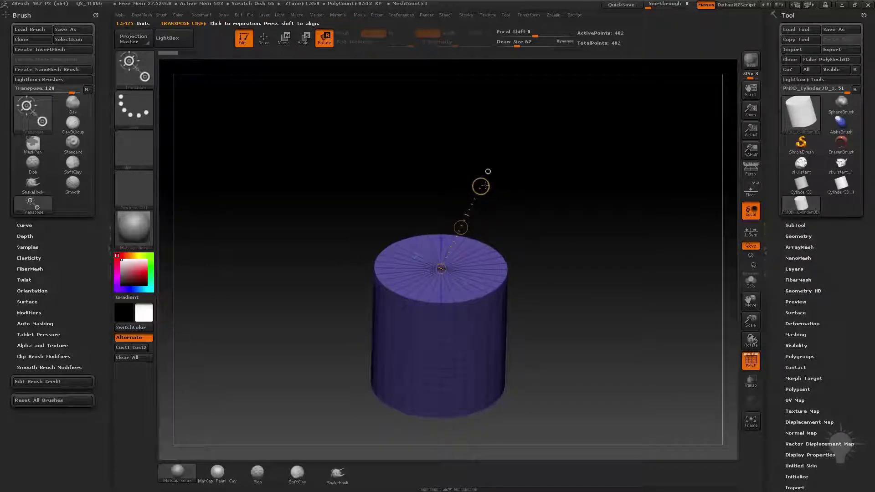
{"action": "left_click_drag", "start_coordinate": [490, 191], "coordinate": [512, 203]}
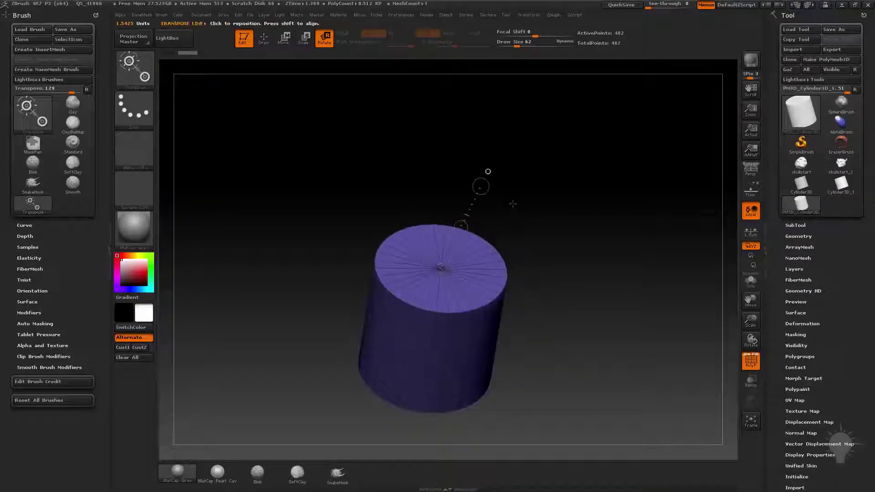
Step: Undo the tilt so the cylinder stands upright, and point the action line straight up
{"action": "key", "text": "ctrl"}
{"action": "key", "text": "ctrl+z"}
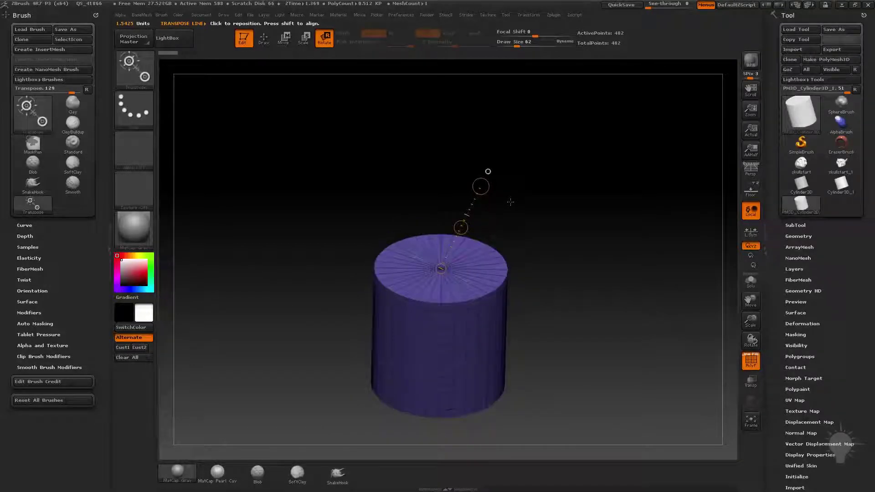
{"action": "left_click_drag", "start_coordinate": [488, 185], "coordinate": [393, 244]}
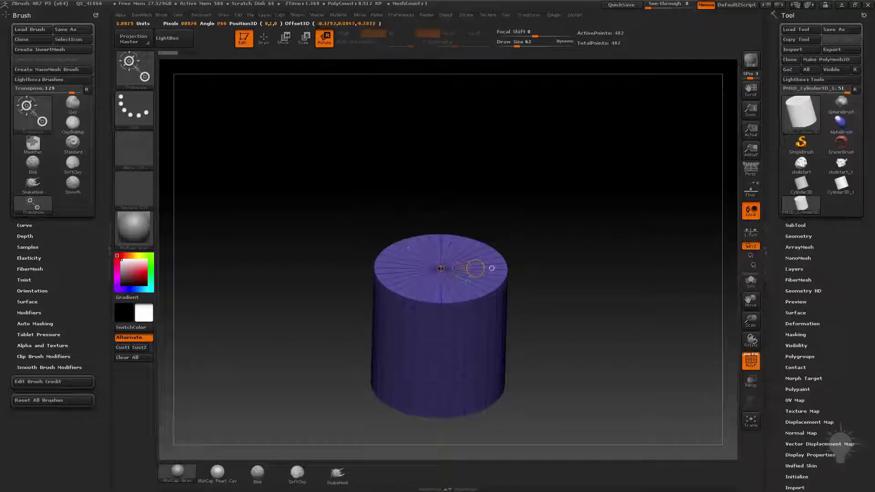
{"action": "left_click_drag", "start_coordinate": [354, 214], "coordinate": [429, 148], "text": "shift"}
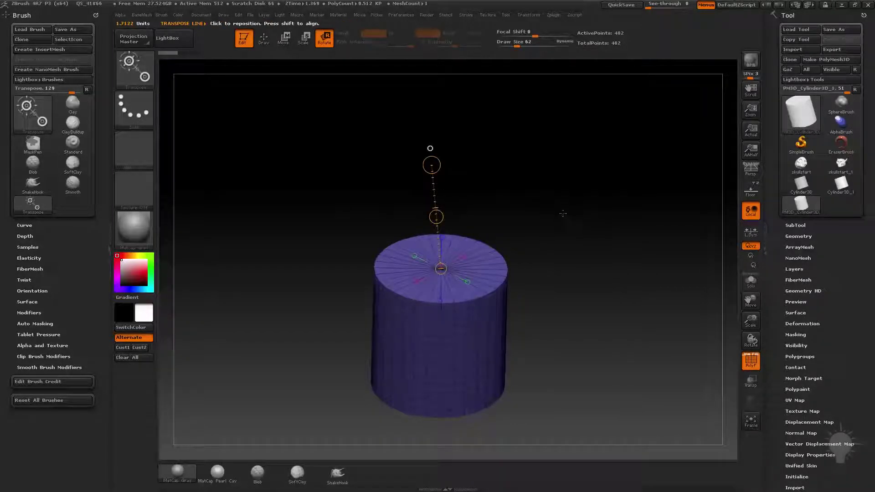
Step: Redraw the action line on the top cap centre and move the cylinder up and left
{"action": "left_click_drag", "start_coordinate": [552, 216], "coordinate": [556, 203], "text": "shift"}
{"action": "left_click_drag", "start_coordinate": [430, 137], "coordinate": [414, 171]}
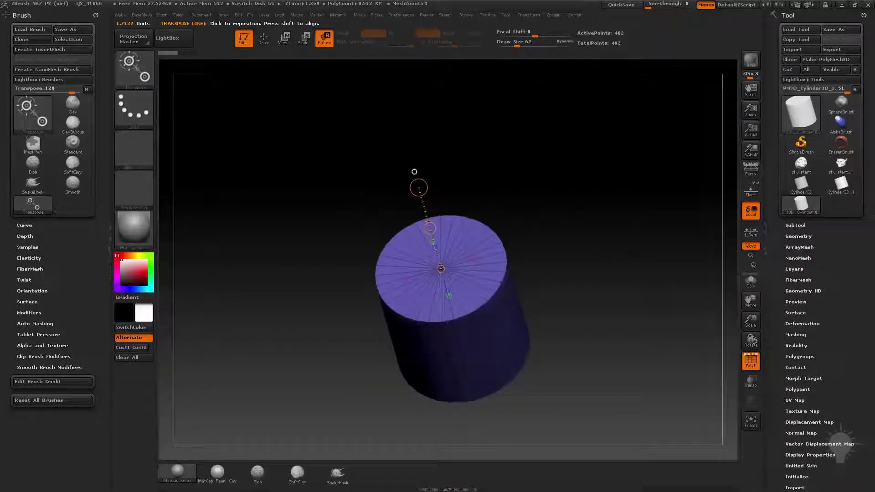
{"action": "left_click_drag", "start_coordinate": [450, 271], "coordinate": [461, 309]}
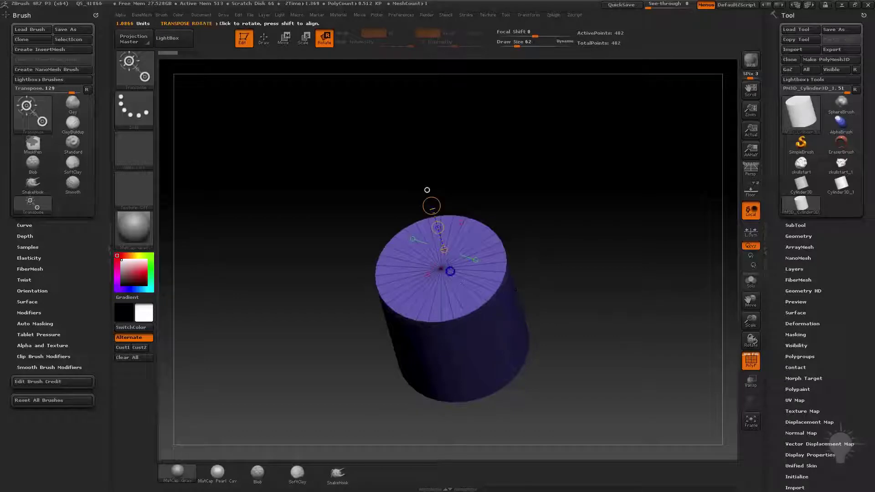
{"action": "mouse_move", "coordinate": [498, 352]}
{"action": "left_mouse_down"}
{"action": "mouse_move", "coordinate": [556, 384]}
{"action": "mouse_move", "coordinate": [541, 317]}
{"action": "mouse_move", "coordinate": [488, 312]}
{"action": "mouse_move", "coordinate": [503, 318]}
{"action": "mouse_move", "coordinate": [529, 300]}
{"action": "mouse_move", "coordinate": [552, 304]}
{"action": "left_mouse_up"}
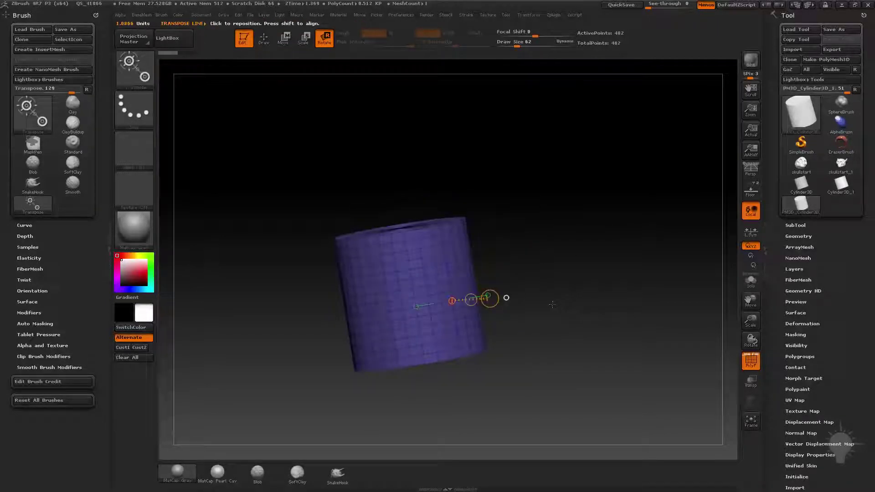
Step: Scale the cylinder up and redraw the action line along its side
{"action": "left_click_drag", "start_coordinate": [625, 135], "coordinate": [589, 234]}
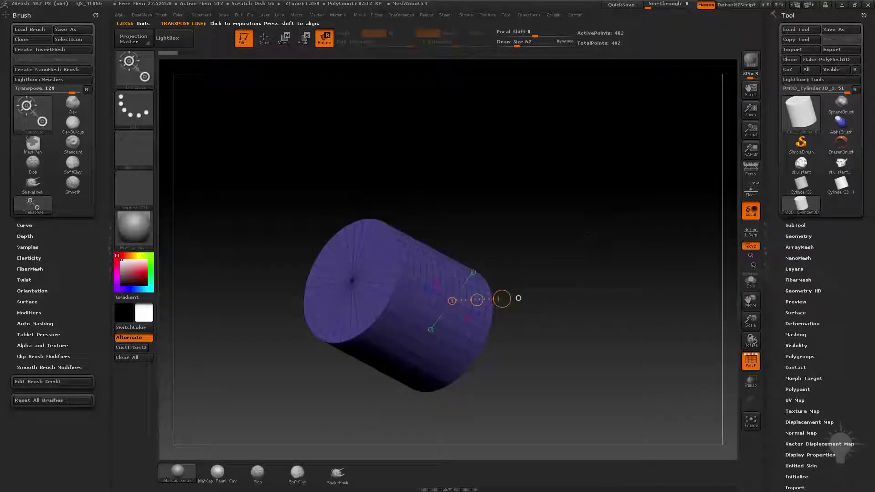
{"action": "mouse_move", "coordinate": [518, 298]}
{"action": "left_mouse_down"}
{"action": "mouse_move", "coordinate": [547, 301]}
{"action": "mouse_move", "coordinate": [556, 318]}
{"action": "mouse_move", "coordinate": [569, 268]}
{"action": "mouse_move", "coordinate": [543, 275]}
{"action": "left_mouse_up"}
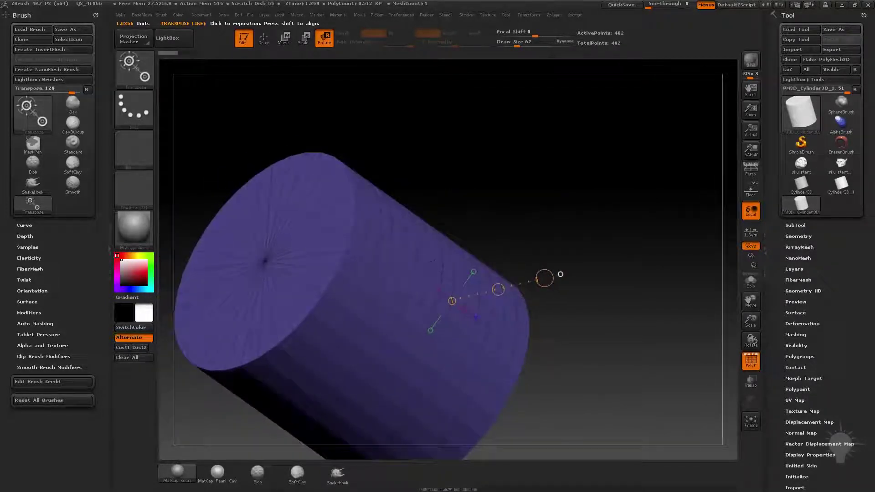
{"action": "mouse_move", "coordinate": [423, 264]}
{"action": "left_mouse_down"}
{"action": "mouse_move", "coordinate": [499, 221]}
{"action": "mouse_move", "coordinate": [454, 188]}
{"action": "mouse_move", "coordinate": [447, 195]}
{"action": "left_mouse_up"}
{"action": "mouse_move", "coordinate": [474, 246]}
{"action": "left_mouse_down"}
{"action": "mouse_move", "coordinate": [478, 234]}
{"action": "mouse_move", "coordinate": [478, 245]}
{"action": "mouse_move", "coordinate": [430, 275]}
{"action": "mouse_move", "coordinate": [453, 266]}
{"action": "mouse_move", "coordinate": [385, 230]}
{"action": "mouse_move", "coordinate": [450, 283]}
{"action": "left_mouse_up"}
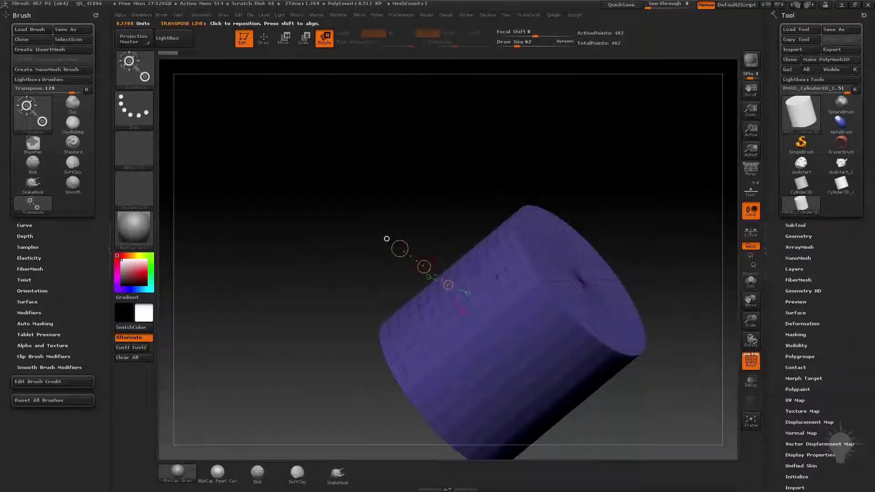
{"action": "left_click_drag", "start_coordinate": [397, 247], "coordinate": [449, 247]}
{"action": "mouse_move", "coordinate": [488, 318]}
{"action": "left_mouse_down"}
{"action": "mouse_move", "coordinate": [435, 299]}
{"action": "mouse_move", "coordinate": [419, 353]}
{"action": "left_mouse_up"}
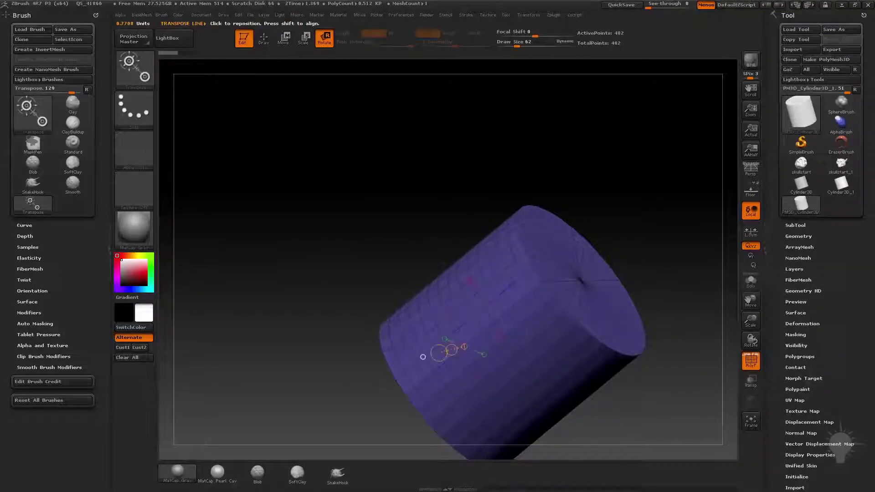
Step: Set the rotation axis from the top cap centre and spin the cylinder to a new orientation
{"action": "mouse_move", "coordinate": [592, 191]}
{"action": "left_mouse_down"}
{"action": "mouse_move", "coordinate": [642, 216]}
{"action": "mouse_move", "coordinate": [561, 178]}
{"action": "left_mouse_up"}
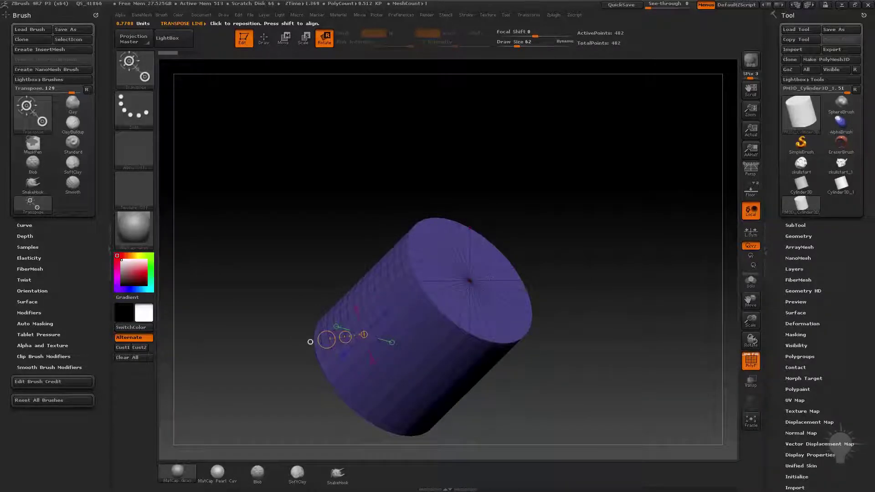
{"action": "left_click_drag", "start_coordinate": [469, 281], "coordinate": [513, 238]}
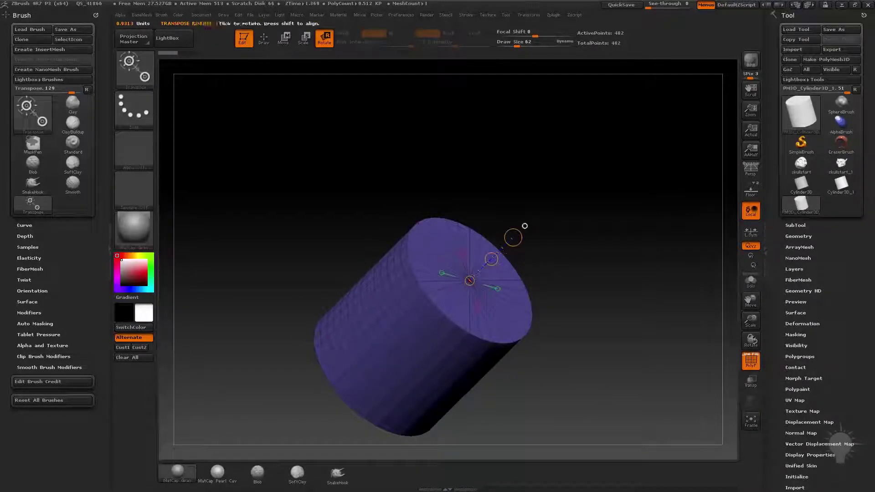
{"action": "left_click_drag", "start_coordinate": [588, 255], "coordinate": [606, 282]}
{"action": "left_click_drag", "start_coordinate": [474, 244], "coordinate": [521, 189]}
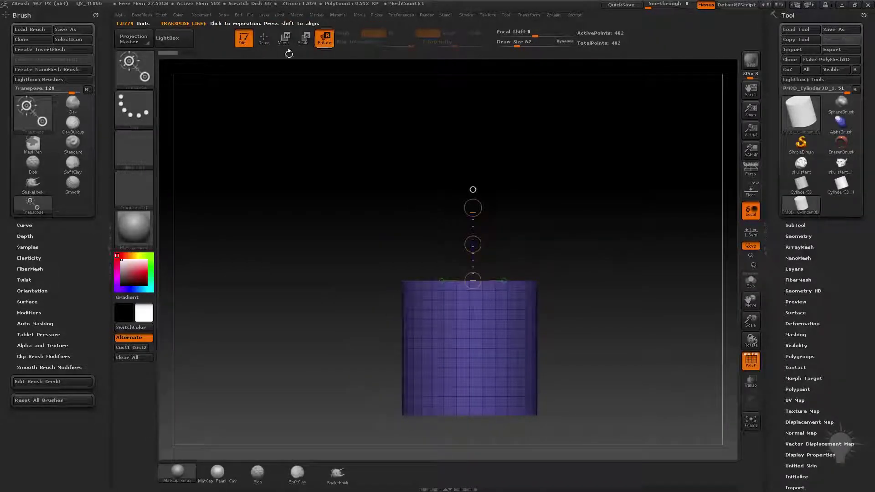
Step: Switch to Move and slide the cylinder up and down to adjust its height
{"action": "left_click", "coordinate": [283, 38]}
{"action": "left_click_drag", "start_coordinate": [478, 173], "coordinate": [479, 218]}
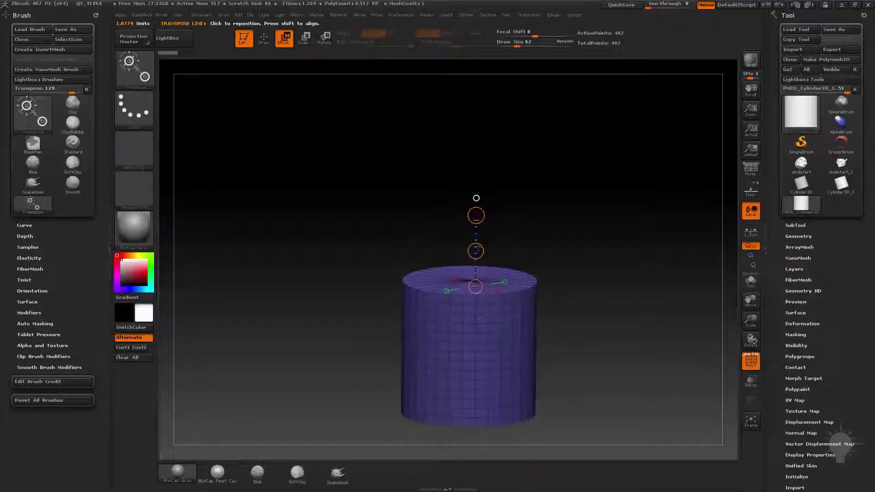
{"action": "left_click_drag", "start_coordinate": [477, 249], "coordinate": [502, 217]}
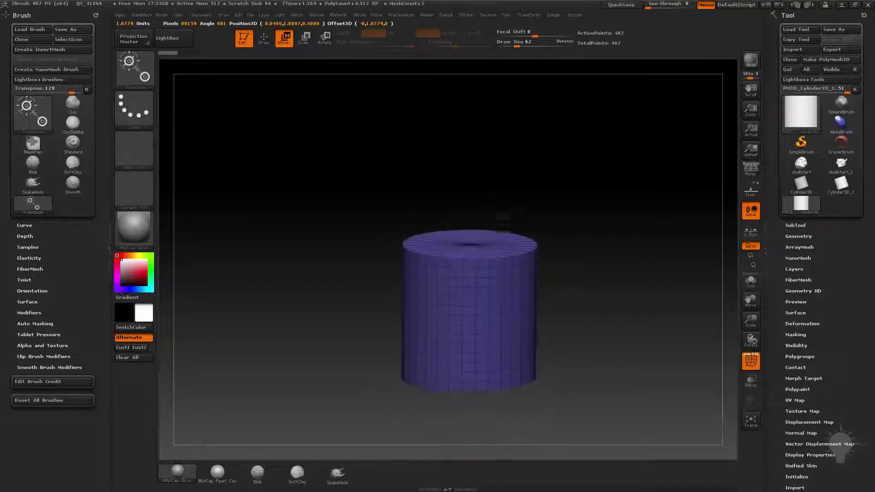
{"action": "mouse_move", "coordinate": [475, 249]}
{"action": "left_mouse_down"}
{"action": "mouse_move", "coordinate": [475, 202]}
{"action": "mouse_move", "coordinate": [475, 256]}
{"action": "left_mouse_up"}
{"action": "mouse_move", "coordinate": [475, 221]}
{"action": "left_mouse_down"}
{"action": "mouse_move", "coordinate": [526, 237]}
{"action": "mouse_move", "coordinate": [526, 216]}
{"action": "mouse_move", "coordinate": [525, 291]}
{"action": "mouse_move", "coordinate": [526, 183]}
{"action": "mouse_move", "coordinate": [526, 344]}
{"action": "left_mouse_up"}
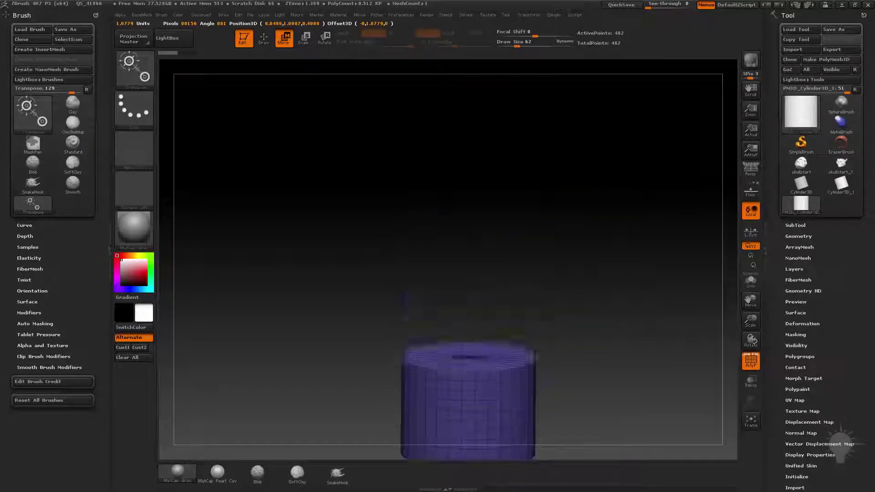
Step: Bring the cylinder back near canvas centre, undo the last move, and return to Draw mode
{"action": "mouse_move", "coordinate": [405, 301]}
{"action": "left_mouse_down"}
{"action": "mouse_move", "coordinate": [402, 177]}
{"action": "mouse_move", "coordinate": [402, 222]}
{"action": "left_mouse_up"}
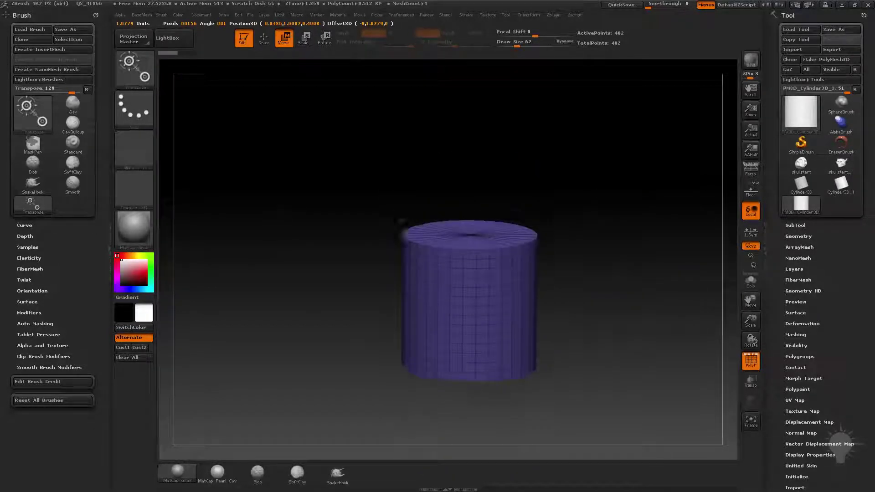
{"action": "left_click_drag", "start_coordinate": [475, 285], "coordinate": [476, 197]}
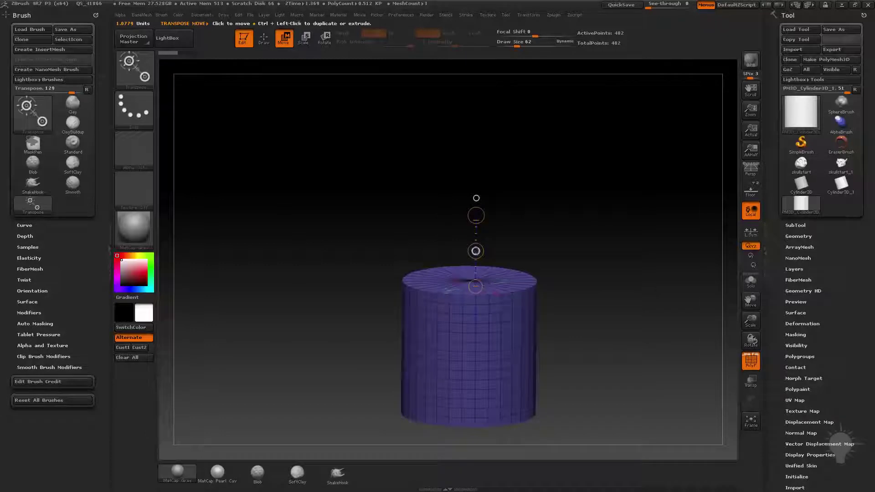
{"action": "mouse_move", "coordinate": [476, 251]}
{"action": "left_mouse_down"}
{"action": "mouse_move", "coordinate": [560, 201]}
{"action": "mouse_move", "coordinate": [297, 280]}
{"action": "mouse_move", "coordinate": [411, 162]}
{"action": "left_mouse_up"}
{"action": "key", "text": "ctrl+z"}
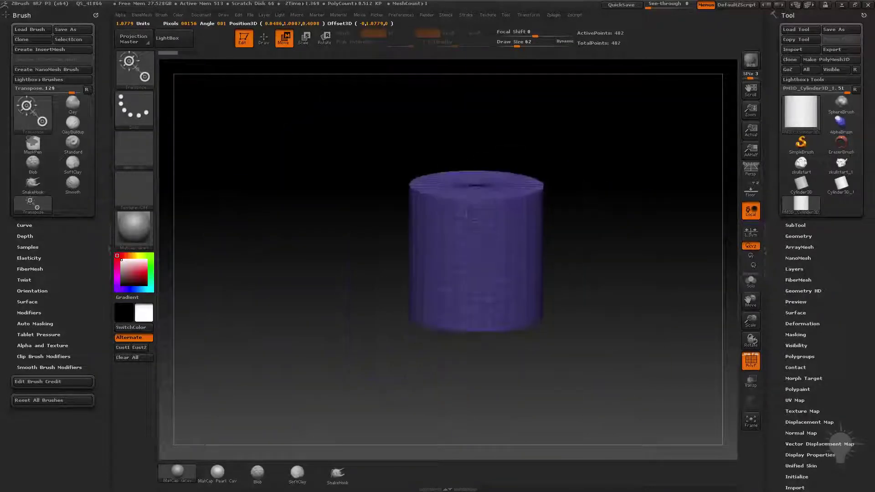
{"action": "key", "text": "q"}
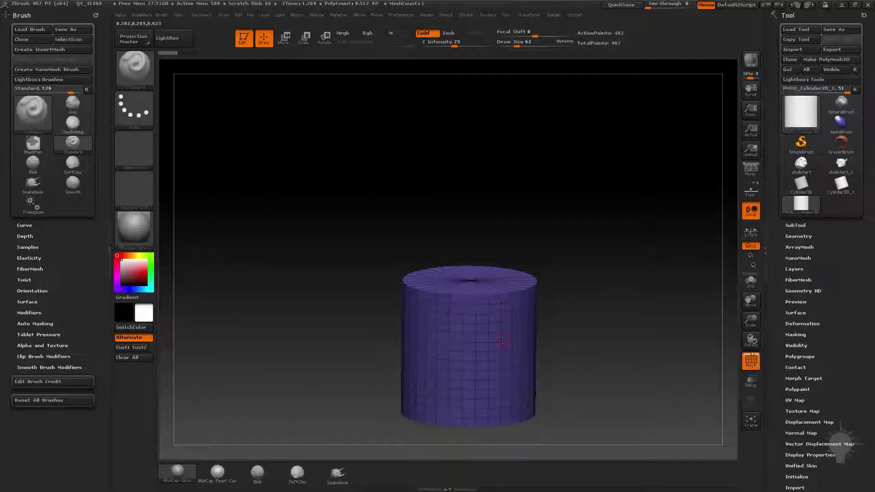
Step: Insert a Sphere3D as a new subtool and turn on Transp for the active subtool
{"action": "left_click_drag", "start_coordinate": [557, 205], "coordinate": [592, 237]}
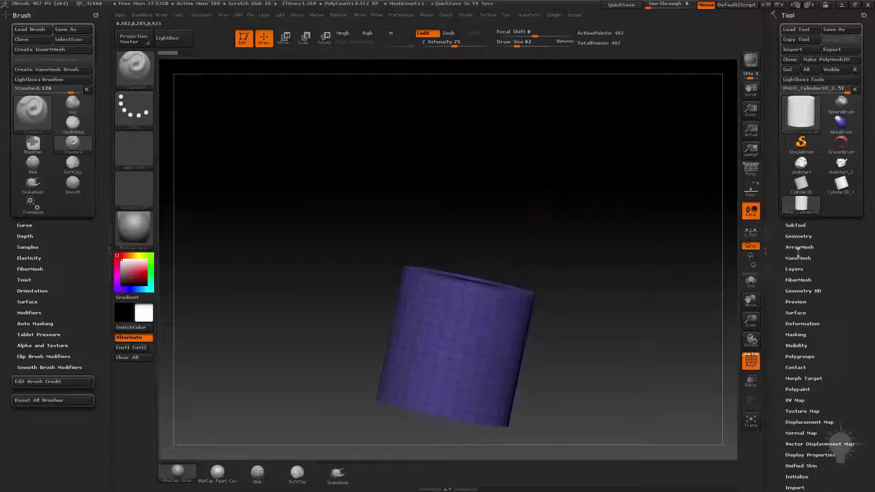
{"action": "left_click", "coordinate": [795, 225]}
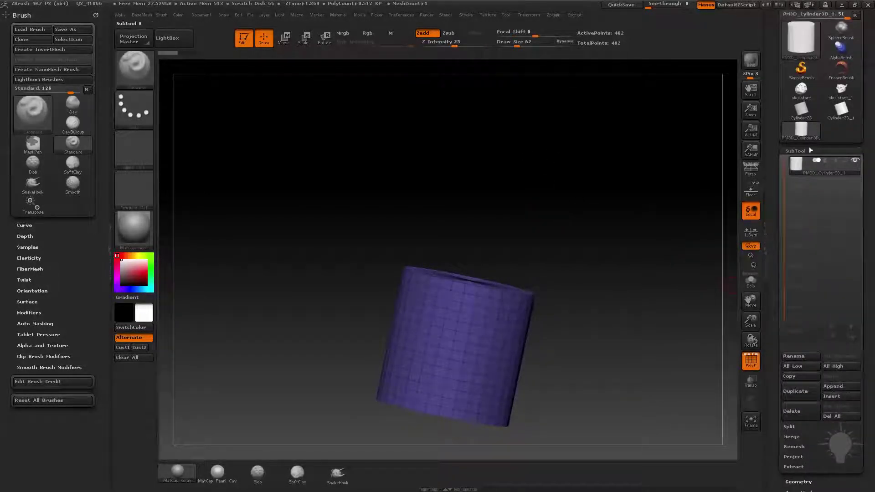
{"action": "left_click", "coordinate": [841, 396]}
{"action": "left_click", "coordinate": [471, 331]}
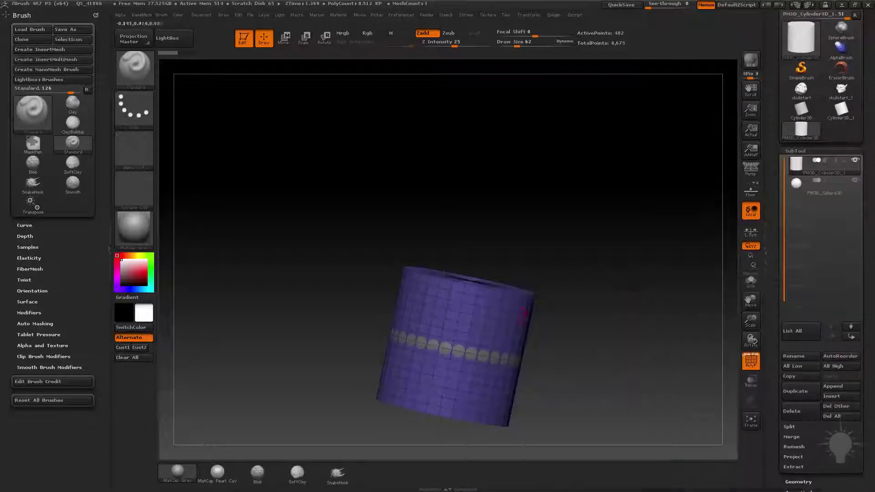
{"action": "mouse_move", "coordinate": [574, 300]}
{"action": "left_mouse_down", "text": "shift"}
{"action": "mouse_move", "coordinate": [618, 284]}
{"action": "mouse_move", "coordinate": [628, 299]}
{"action": "mouse_move", "coordinate": [595, 303]}
{"action": "mouse_move", "coordinate": [642, 252]}
{"action": "mouse_move", "coordinate": [605, 305]}
{"action": "mouse_move", "coordinate": [602, 290]}
{"action": "mouse_move", "coordinate": [617, 275]}
{"action": "mouse_move", "coordinate": [677, 347]}
{"action": "left_mouse_up", "text": "shift"}
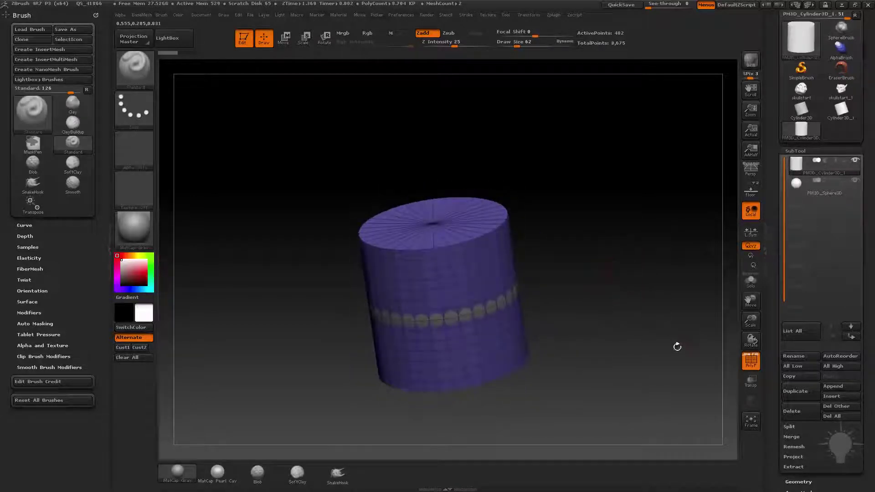
{"action": "left_click", "coordinate": [747, 381]}
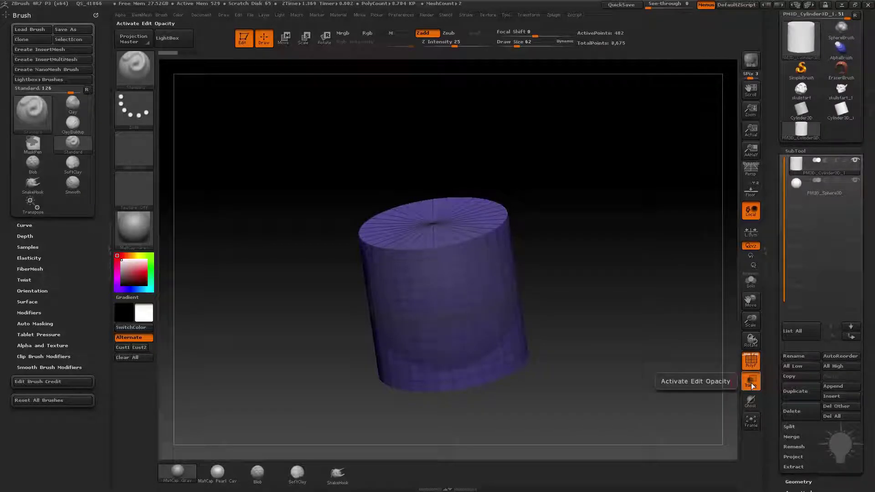
{"action": "left_click_drag", "start_coordinate": [667, 367], "coordinate": [638, 305], "text": "alt"}
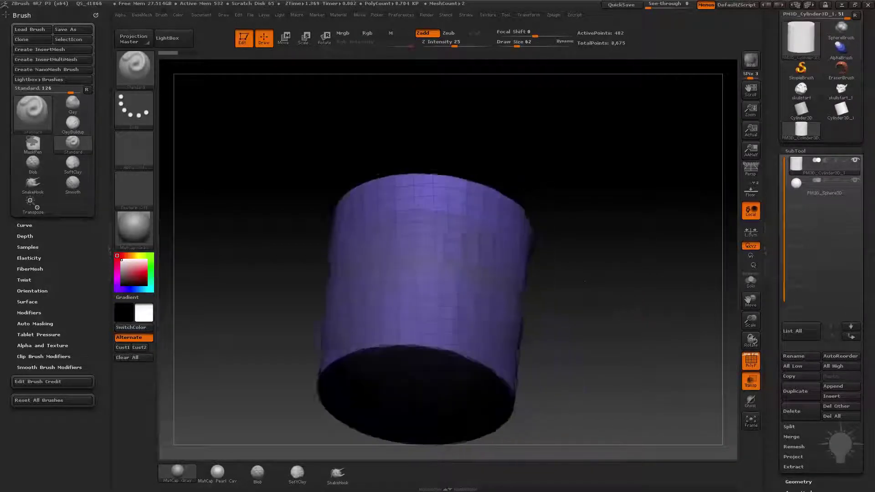
{"action": "left_click", "coordinate": [750, 401]}
{"action": "left_click_drag", "start_coordinate": [679, 377], "coordinate": [676, 332]}
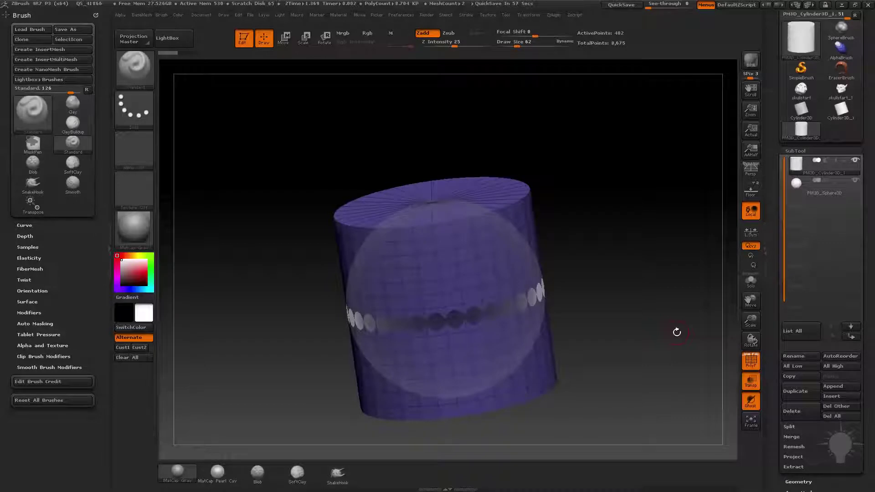
{"action": "left_click", "coordinate": [750, 401]}
{"action": "mouse_move", "coordinate": [728, 389]}
{"action": "left_mouse_down"}
{"action": "mouse_move", "coordinate": [596, 261]}
{"action": "mouse_move", "coordinate": [606, 205]}
{"action": "left_mouse_up"}
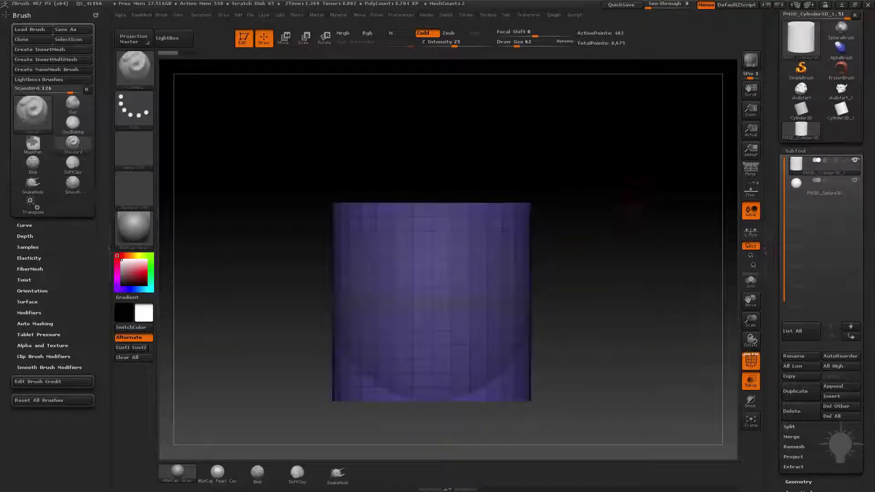
{"action": "mouse_move", "coordinate": [665, 208]}
{"action": "left_mouse_down"}
{"action": "mouse_move", "coordinate": [634, 236]}
{"action": "mouse_move", "coordinate": [629, 226]}
{"action": "mouse_move", "coordinate": [557, 242]}
{"action": "mouse_move", "coordinate": [641, 260]}
{"action": "mouse_move", "coordinate": [601, 230]}
{"action": "left_mouse_up"}
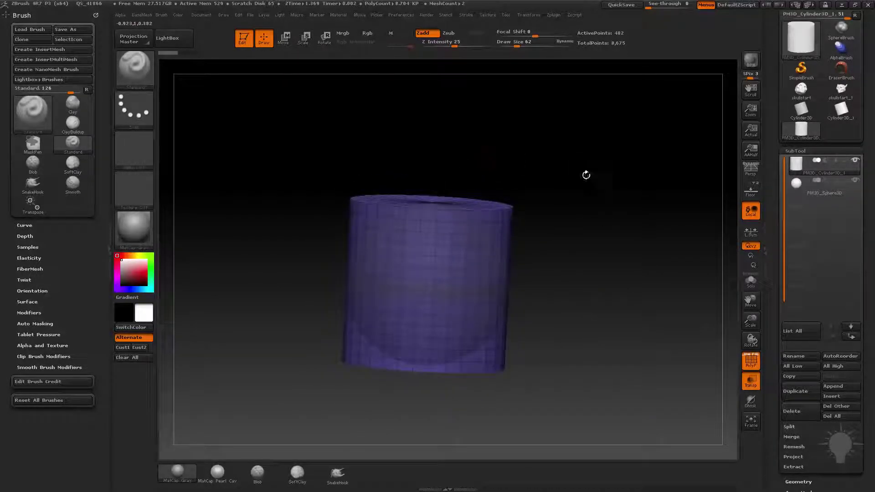
{"action": "left_click_drag", "start_coordinate": [586, 175], "coordinate": [609, 280]}
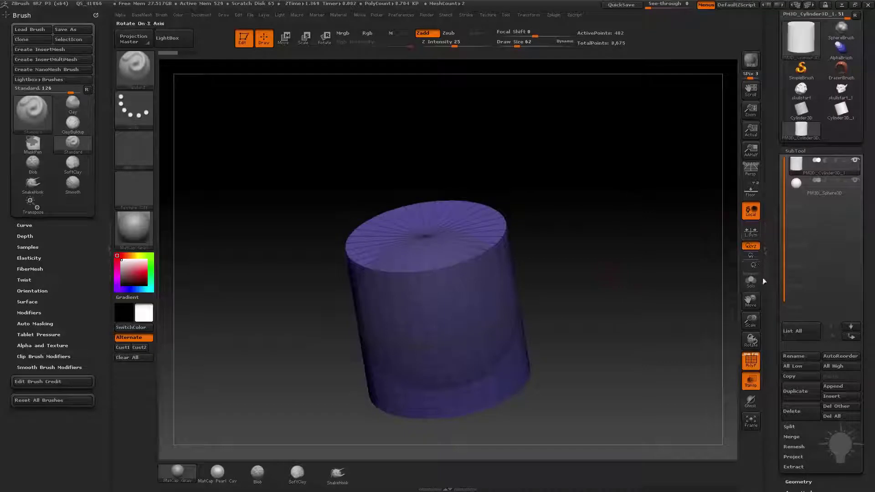
Step: Drag the Deformation Offset slider to shift the cylinder along its axis
{"action": "scroll", "coordinate": [773, 296], "scroll_direction": "down", "scroll_amount": 5}
{"action": "scroll", "coordinate": [774, 287], "scroll_direction": "down", "scroll_amount": 3}
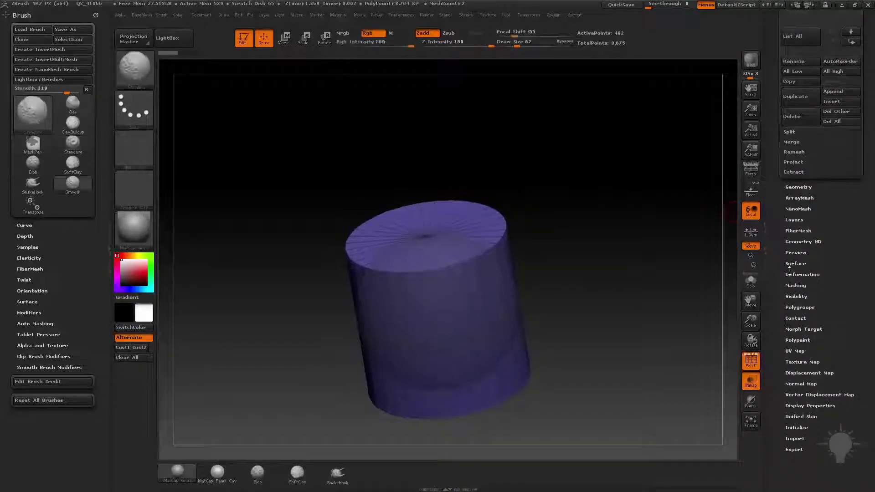
{"action": "scroll", "coordinate": [775, 274], "scroll_direction": "down", "scroll_amount": 4}
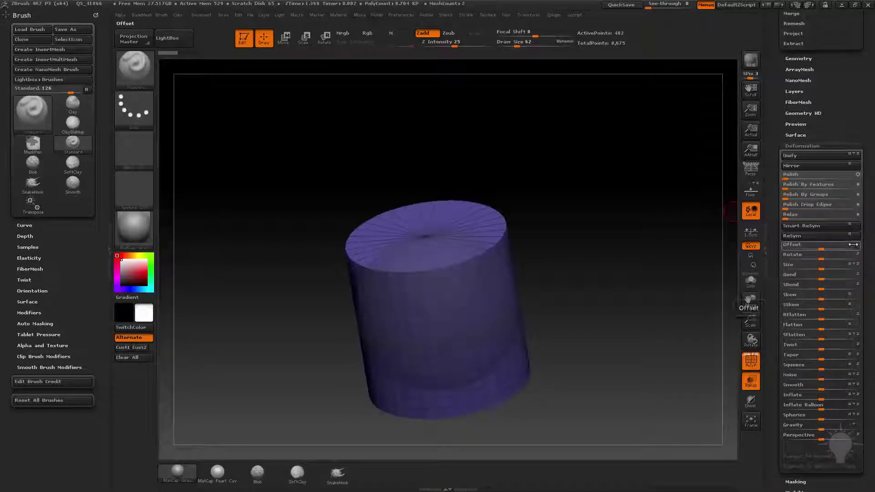
{"action": "left_click_drag", "start_coordinate": [852, 245], "coordinate": [770, 256]}
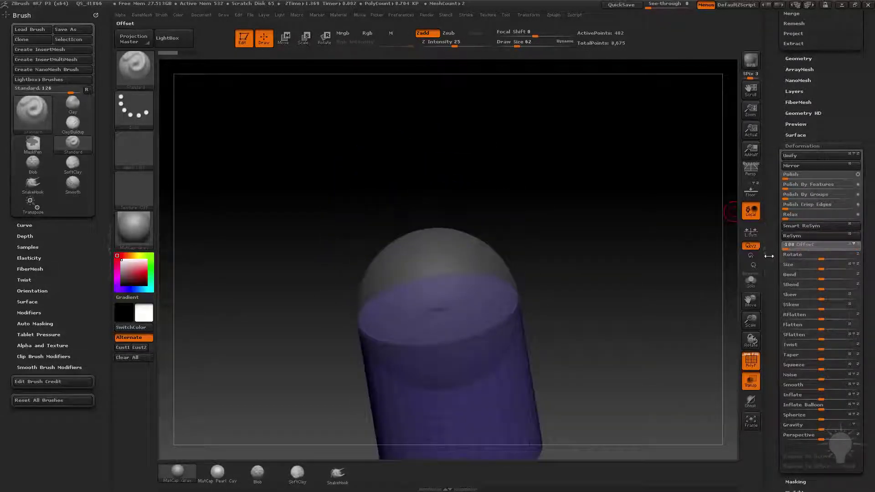
Step: Orbit to inspect the model, then turn off PolyF to hide the polygon frame
{"action": "mouse_move", "coordinate": [616, 253]}
{"action": "left_mouse_down"}
{"action": "mouse_move", "coordinate": [524, 214]}
{"action": "mouse_move", "coordinate": [682, 280]}
{"action": "left_mouse_up"}
{"action": "left_click_drag", "start_coordinate": [640, 238], "coordinate": [591, 272]}
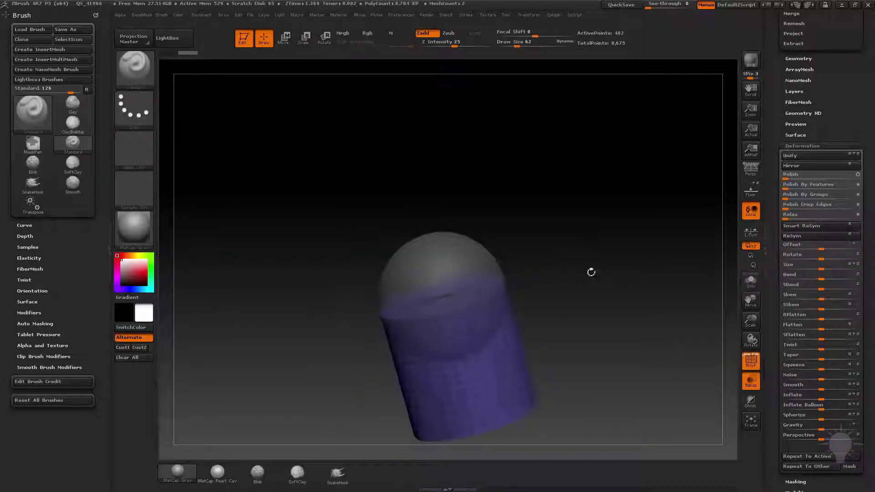
{"action": "mouse_move", "coordinate": [714, 288]}
{"action": "left_mouse_down", "text": "shift"}
{"action": "mouse_move", "coordinate": [660, 231]}
{"action": "mouse_move", "coordinate": [678, 293]}
{"action": "mouse_move", "coordinate": [663, 236]}
{"action": "left_mouse_up", "text": "shift"}
{"action": "left_click", "coordinate": [751, 362]}
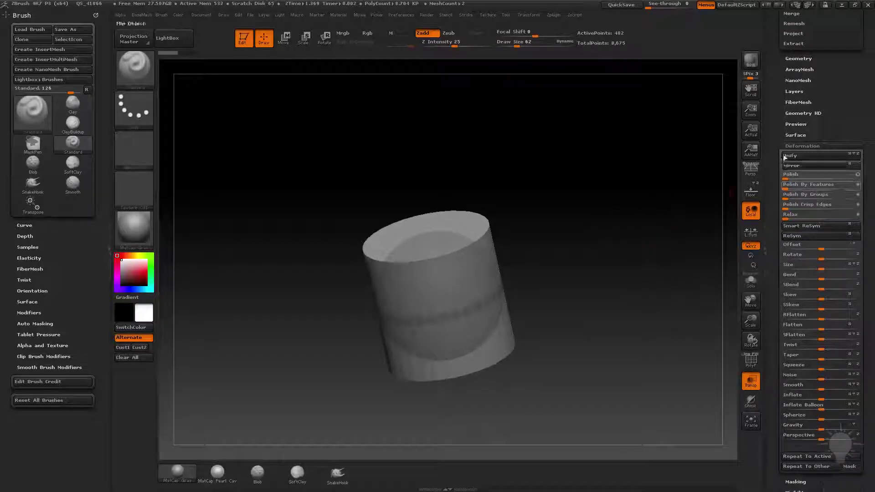
Step: Switch to Transpose Move and draw the move line up from the cylinder's top centre
{"action": "scroll", "coordinate": [773, 264], "scroll_direction": "up", "scroll_amount": 10}
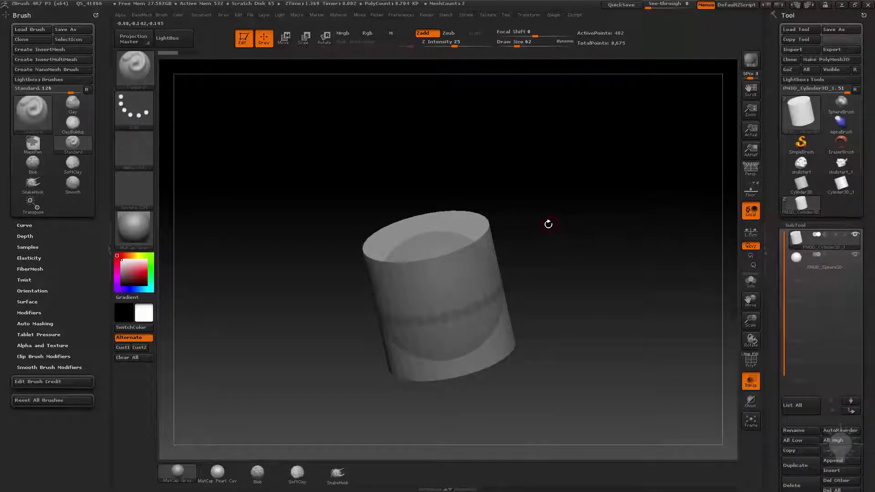
{"action": "key", "text": "w"}
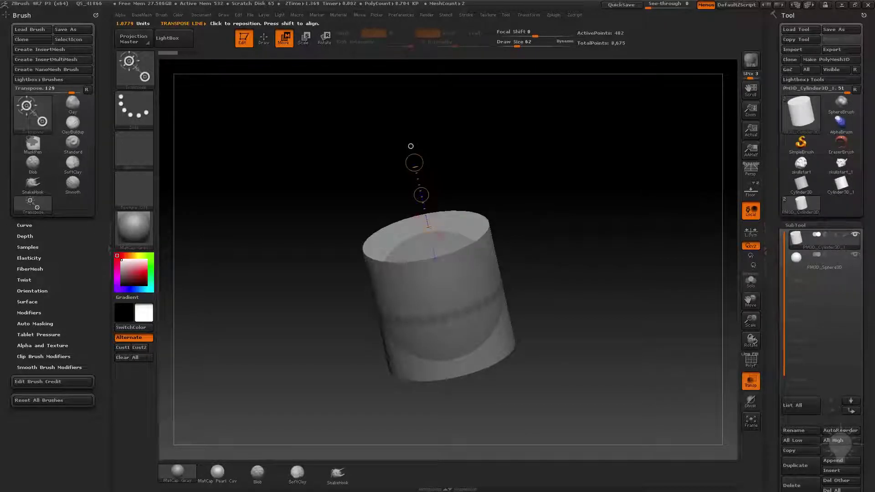
{"action": "mouse_move", "coordinate": [493, 354]}
{"action": "left_mouse_down"}
{"action": "mouse_move", "coordinate": [562, 396]}
{"action": "mouse_move", "coordinate": [427, 243]}
{"action": "mouse_move", "coordinate": [459, 237]}
{"action": "mouse_move", "coordinate": [448, 200]}
{"action": "mouse_move", "coordinate": [579, 243]}
{"action": "mouse_move", "coordinate": [595, 275]}
{"action": "left_mouse_up"}
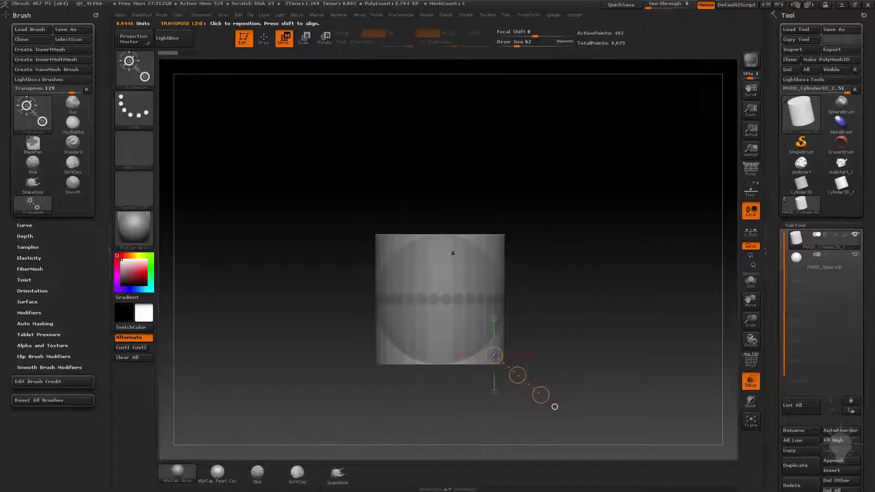
{"action": "left_click_drag", "start_coordinate": [503, 229], "coordinate": [506, 256]}
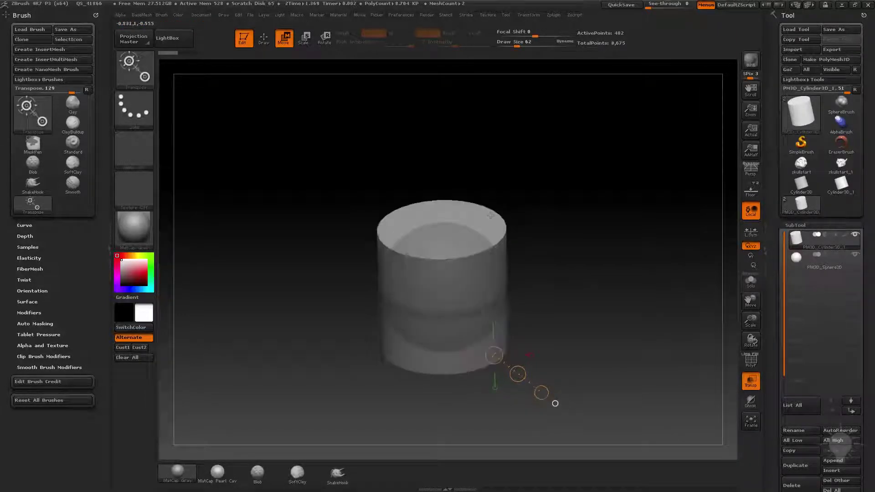
{"action": "mouse_move", "coordinate": [442, 229]}
{"action": "left_mouse_down"}
{"action": "mouse_move", "coordinate": [439, 149]}
{"action": "mouse_move", "coordinate": [454, 142]}
{"action": "left_mouse_up"}
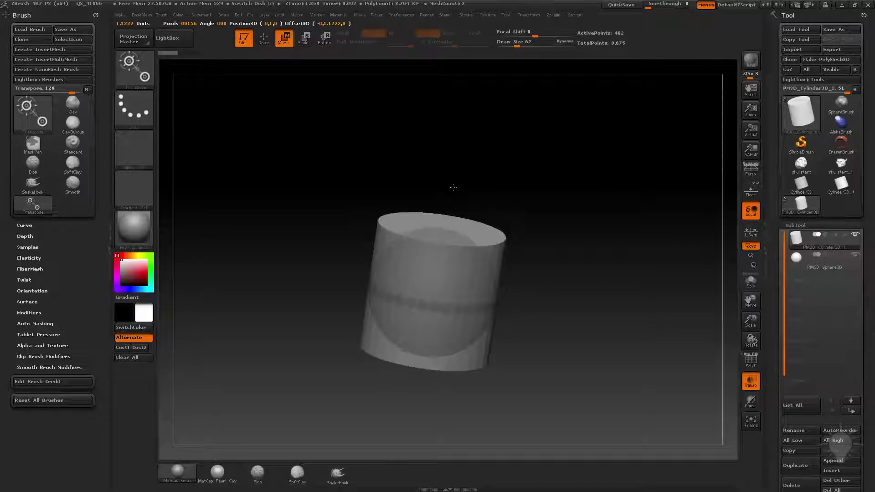
Step: Slide the cylinder above the sphere and draw a new transpose line from its top
{"action": "left_click_drag", "start_coordinate": [447, 195], "coordinate": [474, 128]}
{"action": "mouse_move", "coordinate": [433, 318]}
{"action": "left_mouse_down"}
{"action": "mouse_move", "coordinate": [451, 173]}
{"action": "mouse_move", "coordinate": [419, 424]}
{"action": "mouse_move", "coordinate": [437, 264]}
{"action": "mouse_move", "coordinate": [437, 346]}
{"action": "mouse_move", "coordinate": [454, 218]}
{"action": "left_mouse_up"}
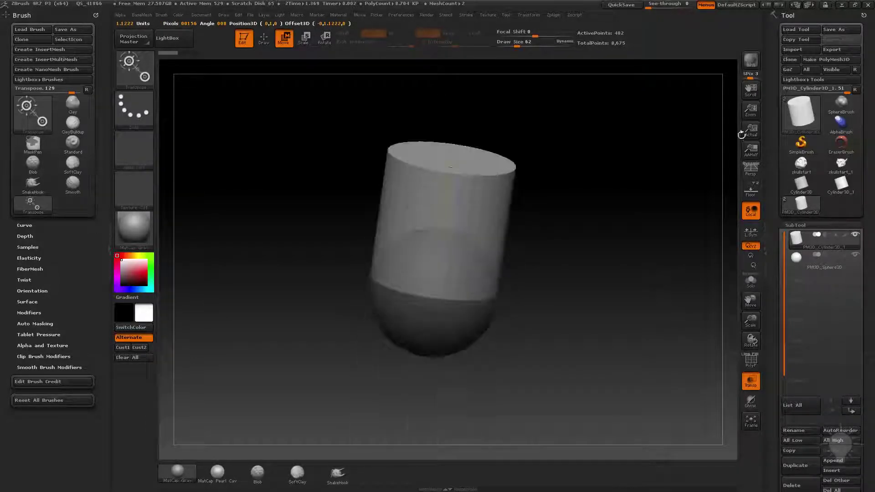
{"action": "mouse_move", "coordinate": [454, 143]}
{"action": "left_mouse_down"}
{"action": "mouse_move", "coordinate": [471, 144]}
{"action": "mouse_move", "coordinate": [455, 145]}
{"action": "left_mouse_up"}
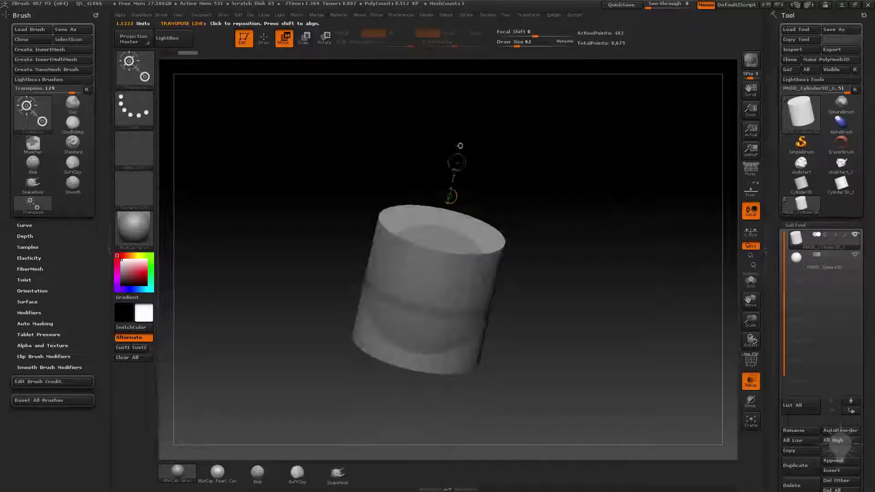
{"action": "mouse_move", "coordinate": [440, 273]}
{"action": "left_mouse_down"}
{"action": "mouse_move", "coordinate": [456, 207]}
{"action": "mouse_move", "coordinate": [587, 165]}
{"action": "mouse_move", "coordinate": [698, 312]}
{"action": "left_mouse_up"}
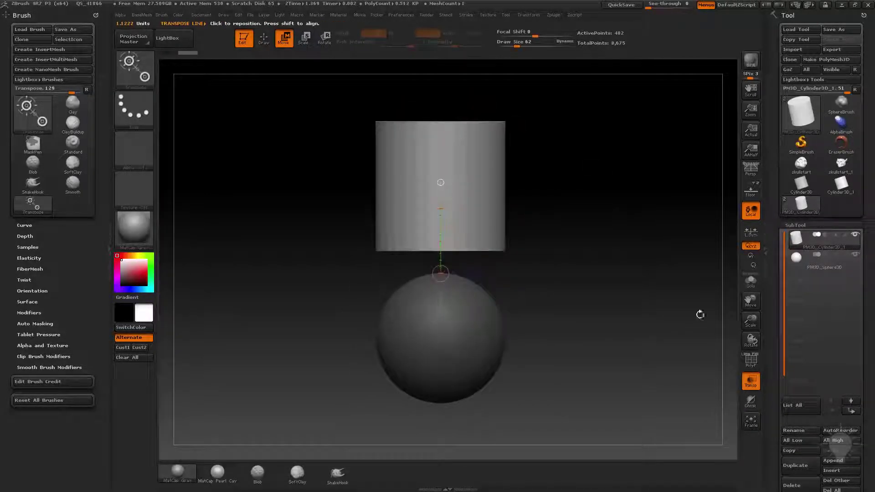
Step: Return to Draw mode and orbit to a front view showing the cylinder's top
{"action": "key", "text": "q"}
{"action": "left_click", "coordinate": [751, 381]}
{"action": "left_click_drag", "start_coordinate": [724, 283], "coordinate": [807, 245]}
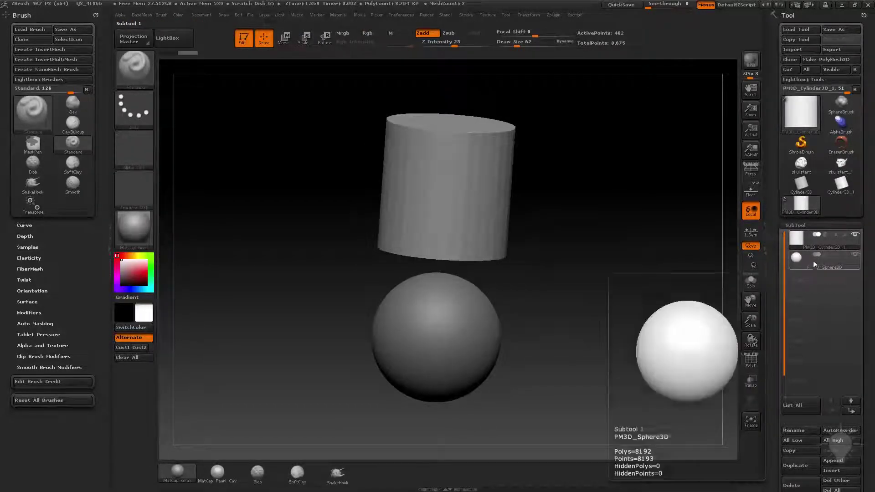
{"action": "left_click_drag", "start_coordinate": [731, 270], "coordinate": [747, 318], "text": "shift"}
{"action": "left_click", "coordinate": [751, 380]}
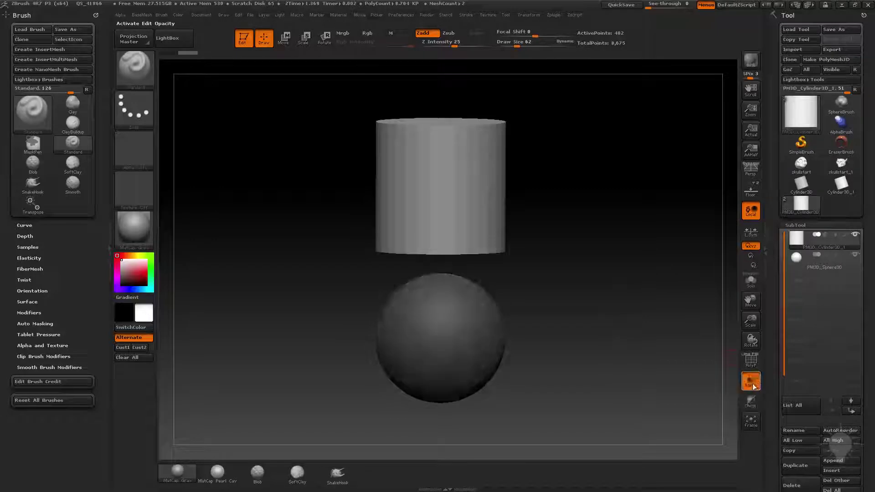
{"action": "mouse_move", "coordinate": [678, 340]}
{"action": "left_mouse_down"}
{"action": "mouse_move", "coordinate": [653, 348]}
{"action": "mouse_move", "coordinate": [679, 344]}
{"action": "left_mouse_up"}
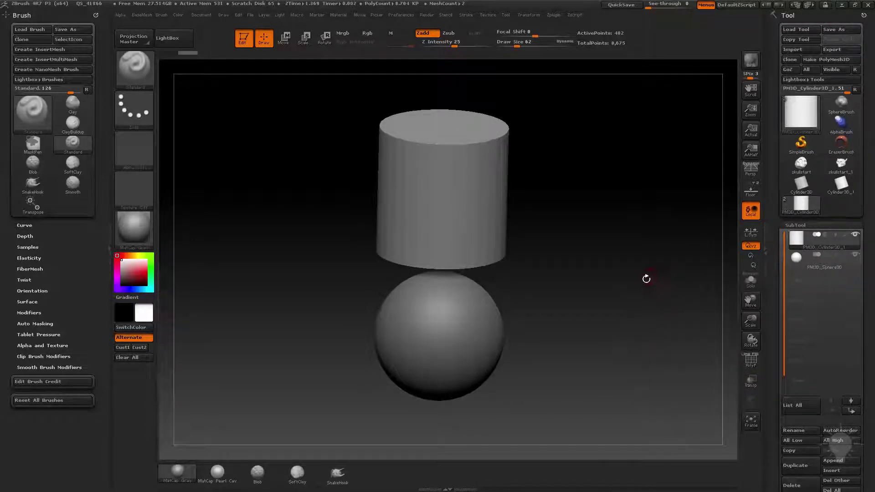
Step: Stretch the cylinder down onto the sphere along a vertical Move transpose line, then turn on PolyF
{"action": "key", "text": "w"}
{"action": "left_click_drag", "start_coordinate": [644, 290], "coordinate": [632, 281]}
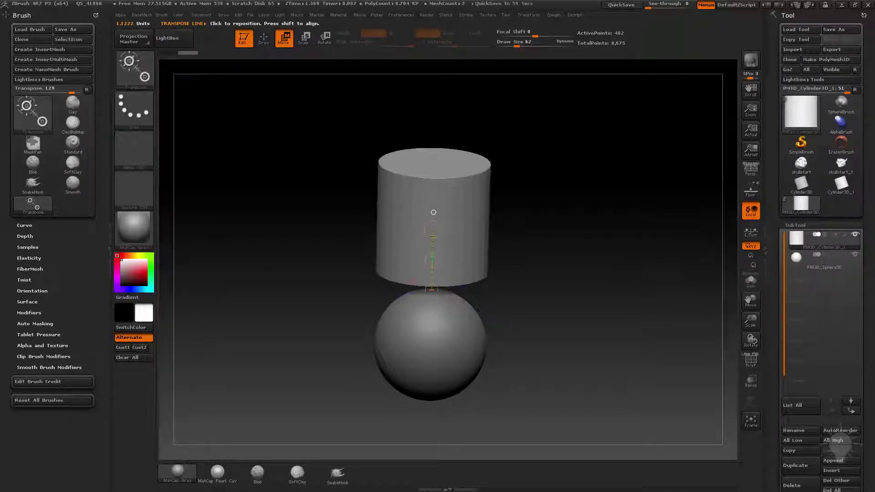
{"action": "left_click_drag", "start_coordinate": [588, 210], "coordinate": [605, 202]}
{"action": "left_click_drag", "start_coordinate": [445, 174], "coordinate": [441, 97]}
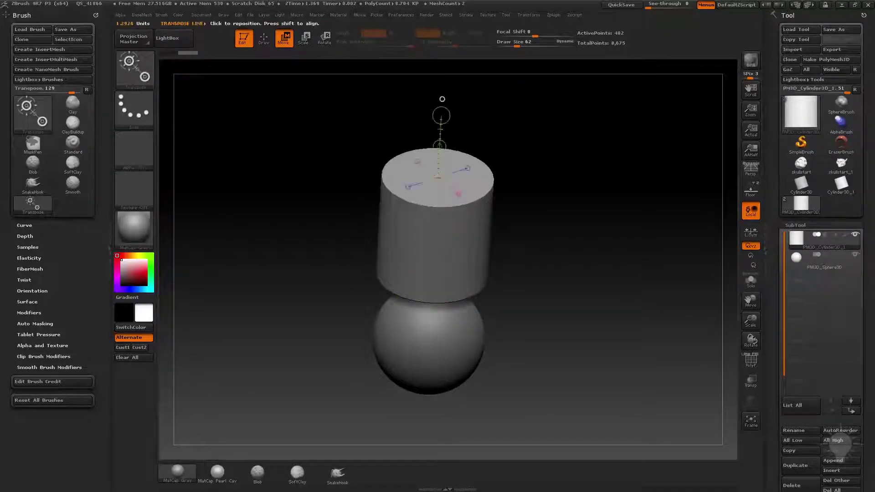
{"action": "mouse_move", "coordinate": [479, 132]}
{"action": "left_mouse_down"}
{"action": "mouse_move", "coordinate": [487, 148]}
{"action": "mouse_move", "coordinate": [430, 129]}
{"action": "left_mouse_up"}
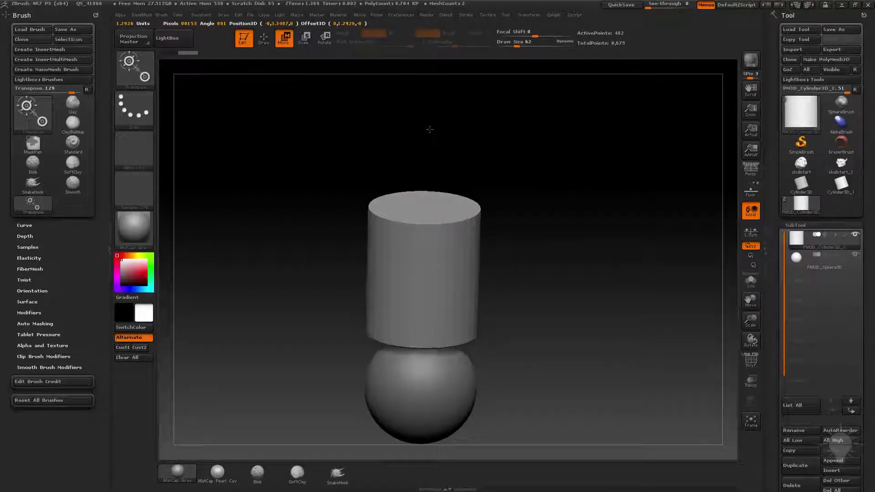
{"action": "key", "text": "ctrl+z"}
{"action": "key", "text": "ctrl+shift+z"}
{"action": "left_click_drag", "start_coordinate": [424, 207], "coordinate": [426, 121]}
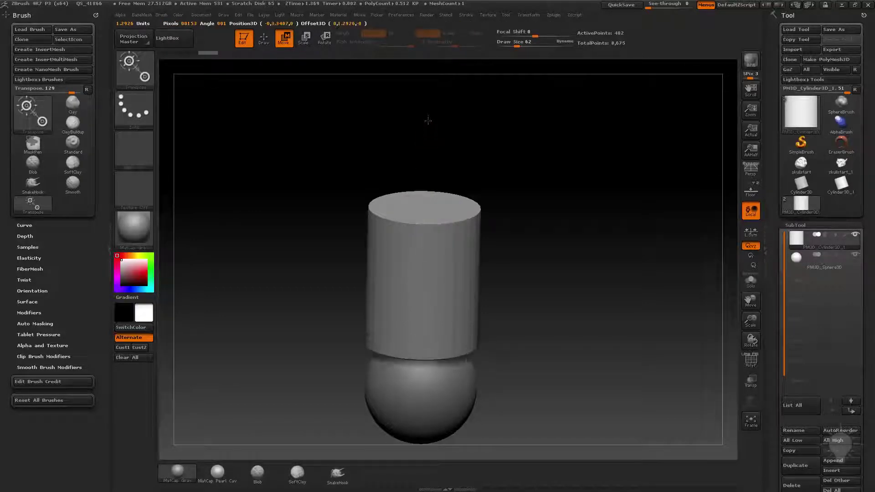
{"action": "left_click", "coordinate": [750, 363]}
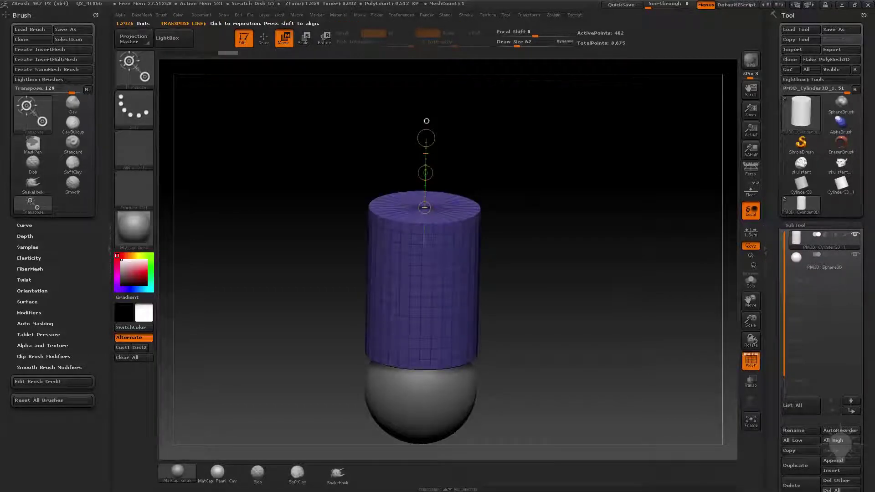
Step: Step back and forth through undo/redo, ending on the longest stretch covering most of the sphere
{"action": "key", "text": "ctrl+z"}
{"action": "key", "text": "ctrl+shift+z"}
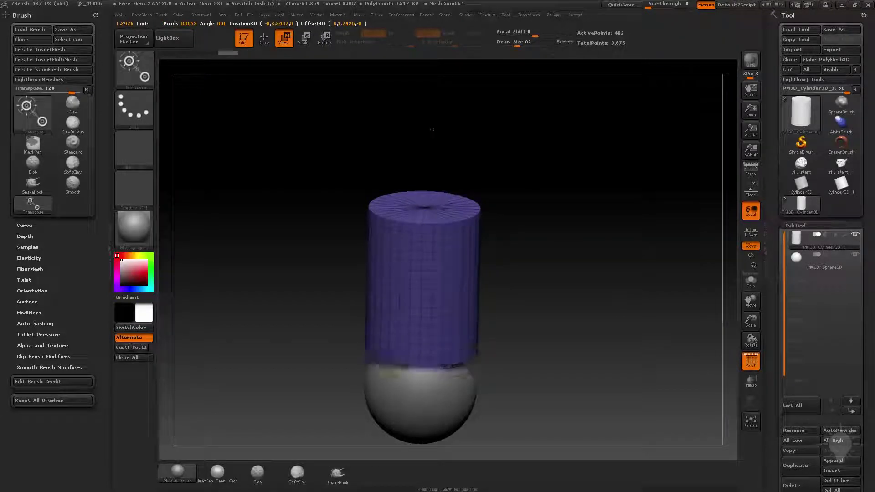
{"action": "key", "text": "ctrl+shift+z"}
{"action": "key", "text": "ctrl+shift+z"}
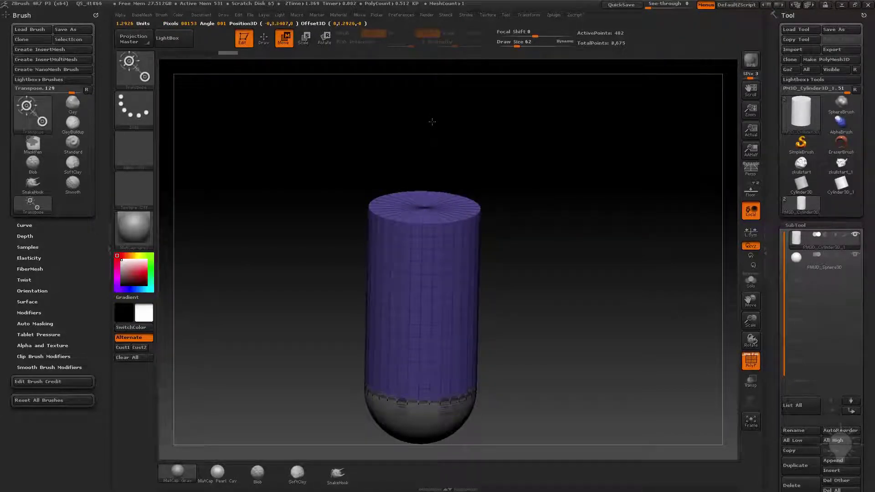
{"action": "key", "text": "ctrl+z"}
{"action": "key", "text": "ctrl+z"}
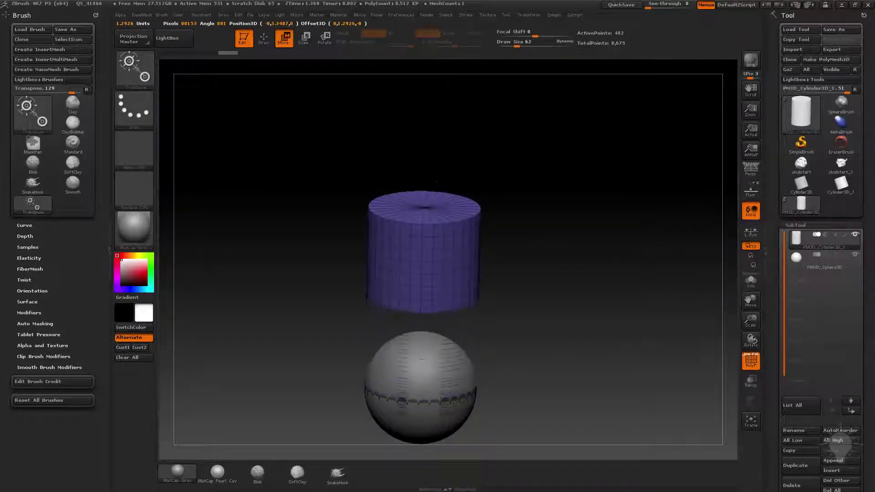
{"action": "key", "text": "ctrl+shift+z"}
{"action": "key", "text": "ctrl+shift+z"}
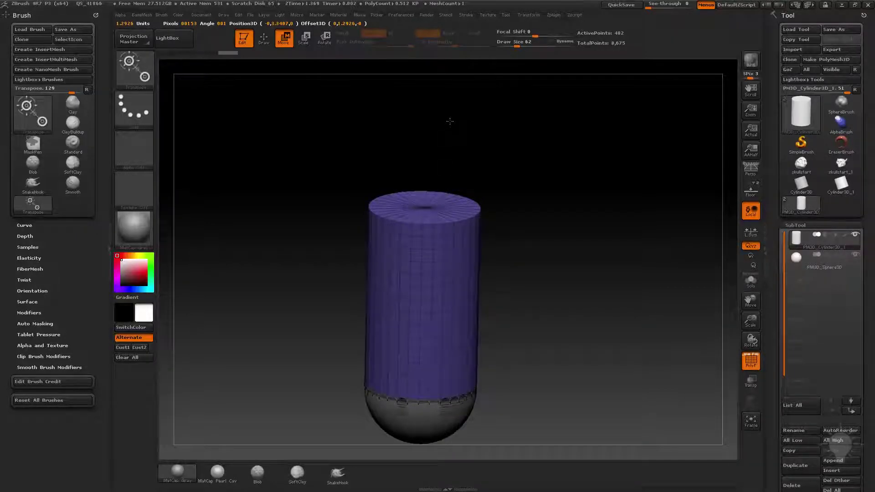
{"action": "key", "text": "ctrl+shift+z"}
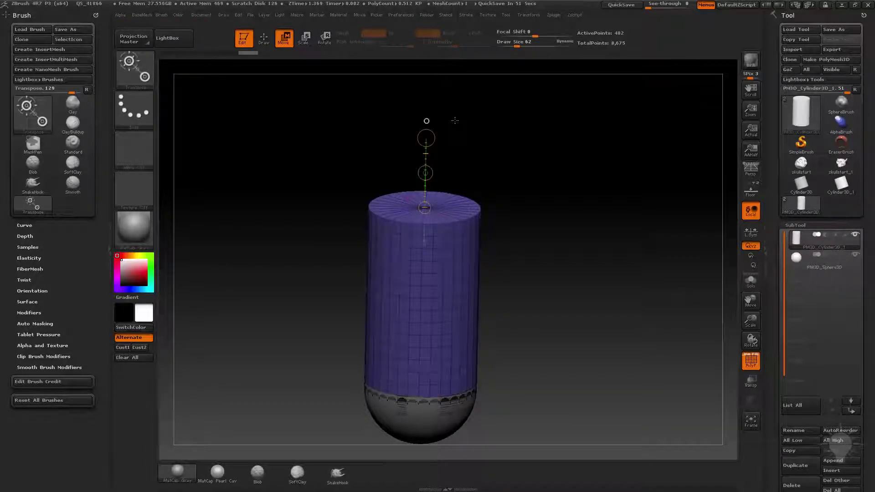
Step: Scale the cylinder up and down on the transpose line until it just touches the sphere
{"action": "mouse_move", "coordinate": [347, 346]}
{"action": "left_mouse_down", "text": "ctrl+alt+shift"}
{"action": "mouse_move", "coordinate": [502, 419]}
{"action": "mouse_move", "coordinate": [501, 364]}
{"action": "left_mouse_up", "text": "ctrl+alt+shift"}
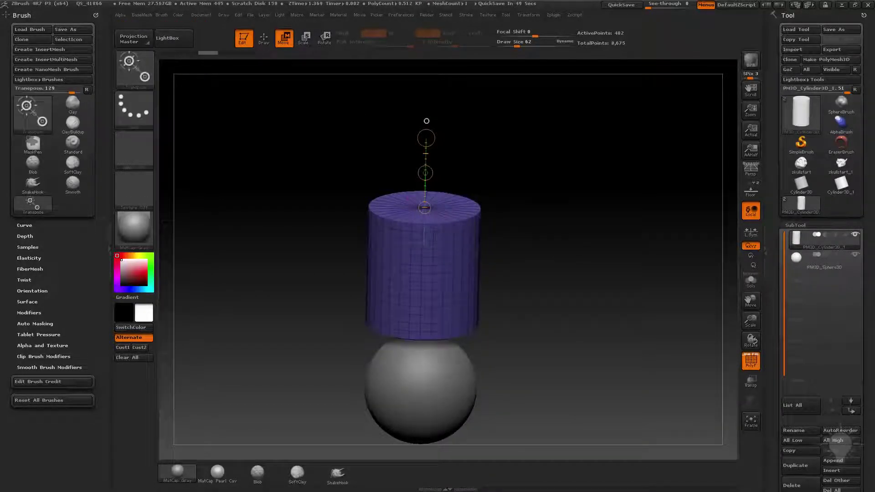
{"action": "left_click_drag", "start_coordinate": [316, 91], "coordinate": [316, 86]}
{"action": "left_click", "coordinate": [306, 42]}
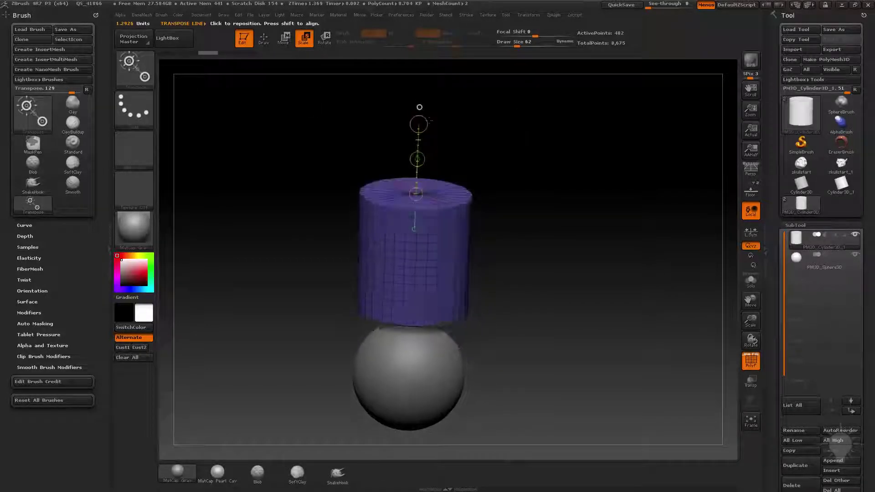
{"action": "mouse_move", "coordinate": [418, 124]}
{"action": "left_mouse_down"}
{"action": "mouse_move", "coordinate": [419, 107]}
{"action": "mouse_move", "coordinate": [420, 175]}
{"action": "left_mouse_up"}
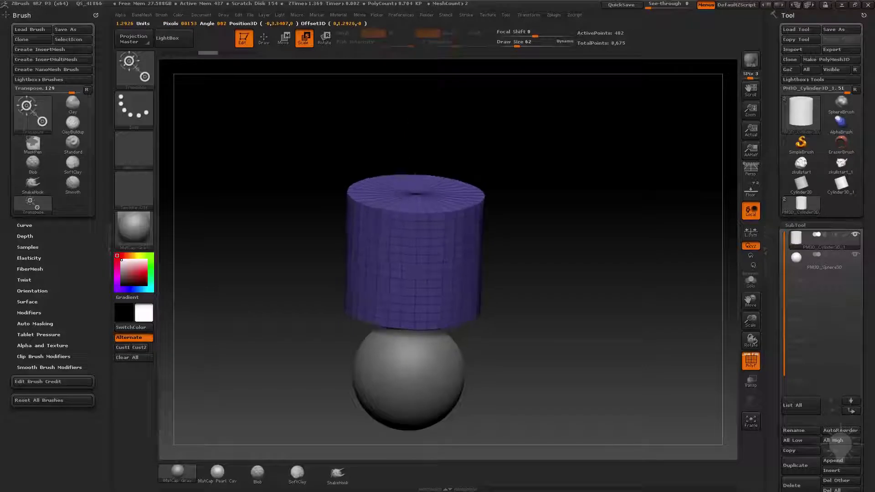
{"action": "mouse_move", "coordinate": [416, 113]}
{"action": "left_mouse_down"}
{"action": "mouse_move", "coordinate": [416, 191]}
{"action": "mouse_move", "coordinate": [419, 107]}
{"action": "mouse_move", "coordinate": [418, 137]}
{"action": "left_mouse_up"}
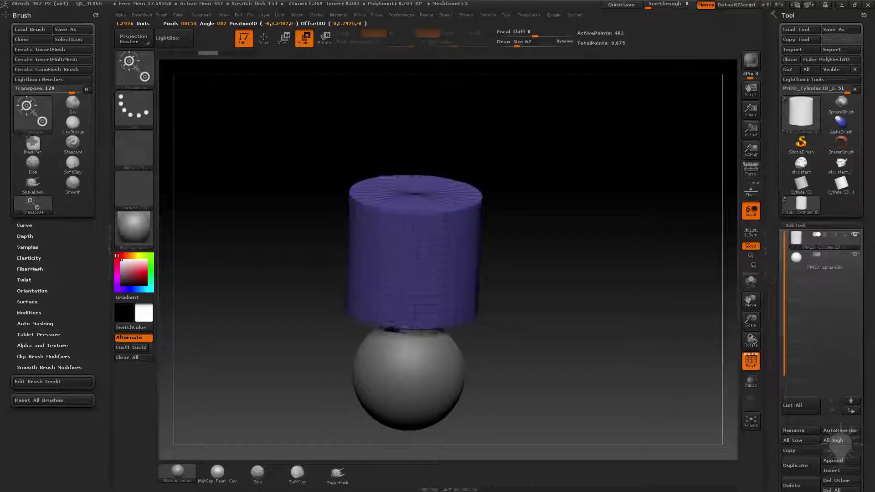
{"action": "mouse_move", "coordinate": [416, 195]}
{"action": "left_mouse_down"}
{"action": "mouse_move", "coordinate": [416, 107]}
{"action": "mouse_move", "coordinate": [420, 128]}
{"action": "left_mouse_up"}
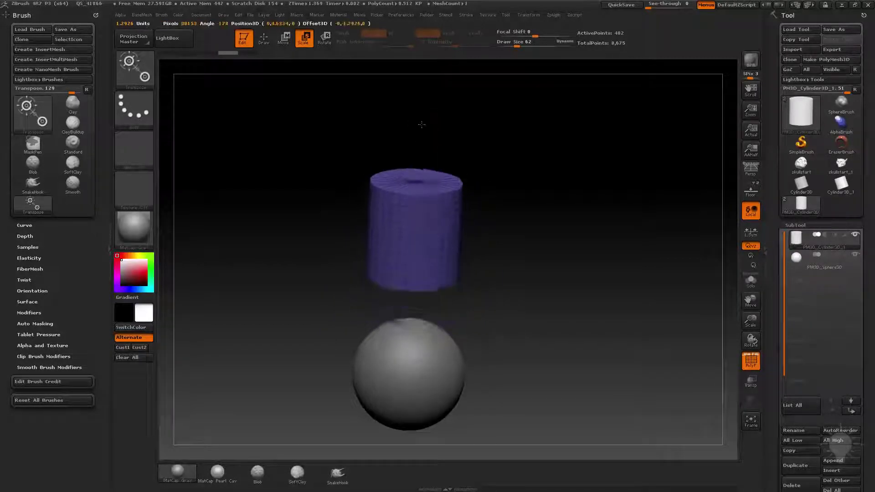
{"action": "left_click_drag", "start_coordinate": [416, 186], "coordinate": [416, 88]}
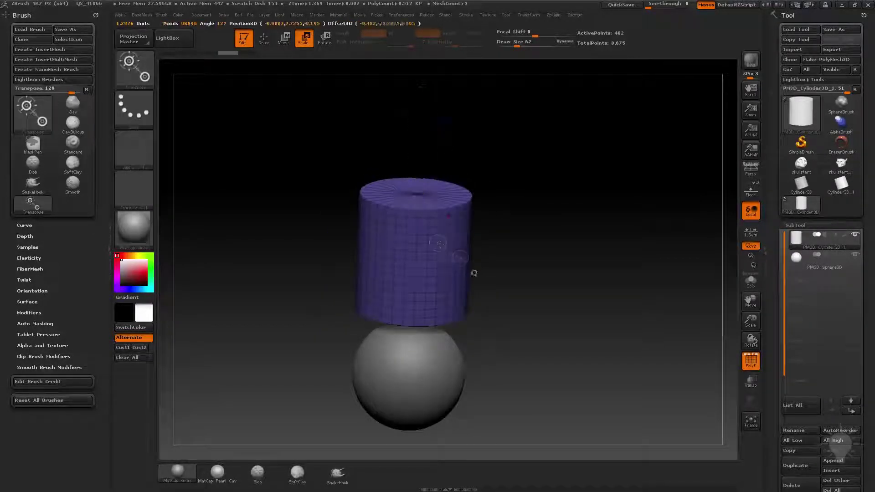
Step: Redraw the transpose line, shrink the cylinder clear of the sphere, and return to Draw mode
{"action": "left_click_drag", "start_coordinate": [437, 242], "coordinate": [504, 281]}
{"action": "mouse_move", "coordinate": [413, 207]}
{"action": "left_mouse_down"}
{"action": "mouse_move", "coordinate": [416, 107]}
{"action": "mouse_move", "coordinate": [401, 129]}
{"action": "mouse_move", "coordinate": [413, 59]}
{"action": "left_mouse_up"}
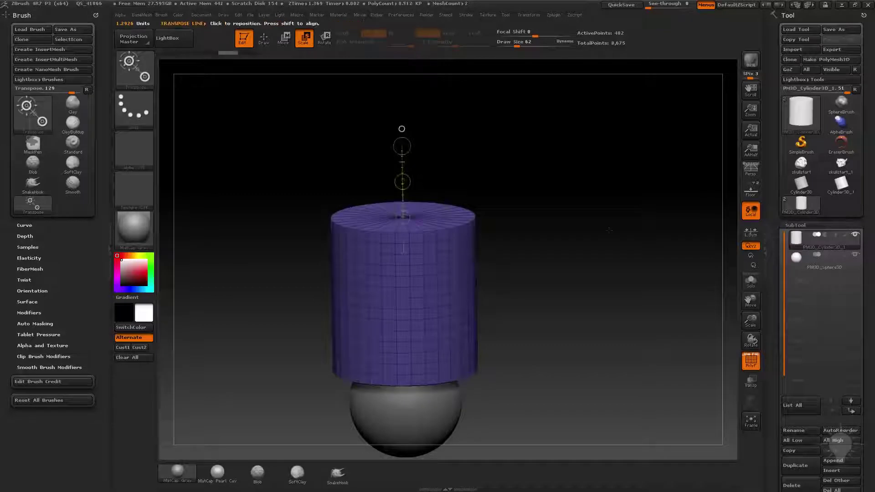
{"action": "left_click_drag", "start_coordinate": [609, 230], "coordinate": [556, 195]}
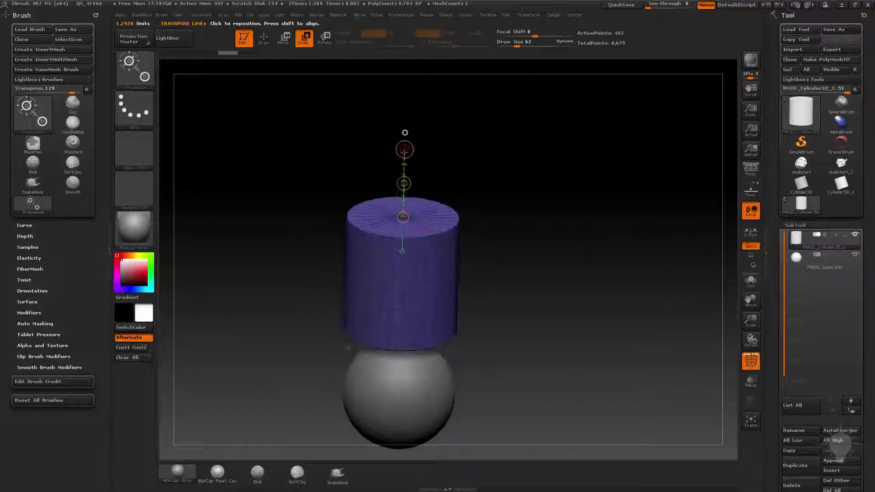
{"action": "left_click_drag", "start_coordinate": [404, 152], "coordinate": [503, 173]}
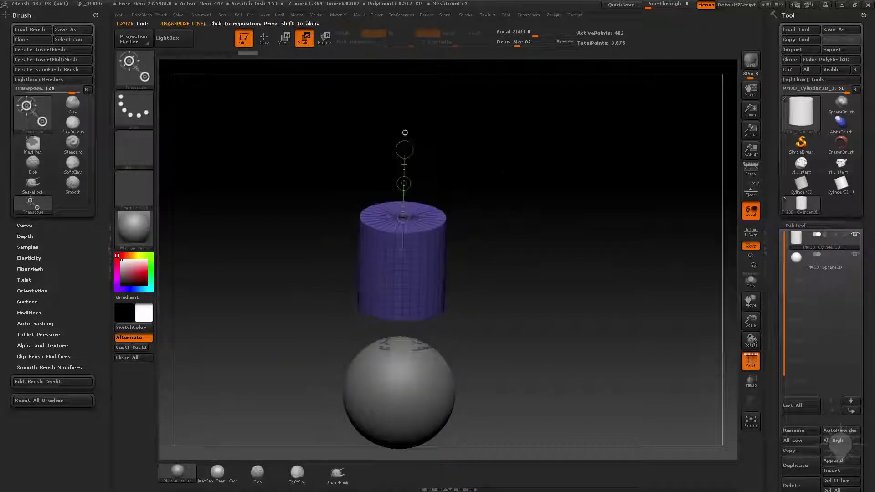
{"action": "key", "text": "q"}
{"action": "left_click_drag", "start_coordinate": [405, 133], "coordinate": [494, 159]}
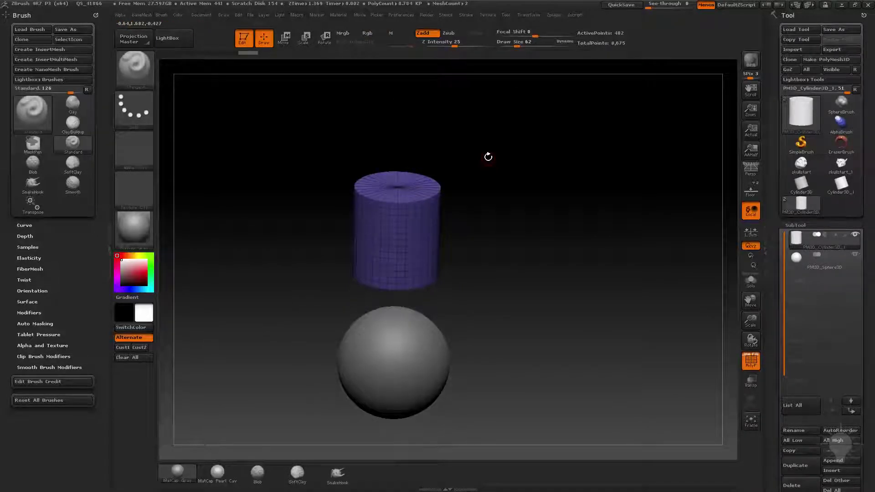
{"action": "mouse_move", "coordinate": [490, 165]}
{"action": "left_mouse_down"}
{"action": "mouse_move", "coordinate": [498, 141]}
{"action": "mouse_move", "coordinate": [494, 170]}
{"action": "mouse_move", "coordinate": [420, 178]}
{"action": "mouse_move", "coordinate": [394, 114]}
{"action": "mouse_move", "coordinate": [397, 128]}
{"action": "left_mouse_up"}
Step: Widen the cylinder with a Size deformation of 30 in Scale mode
{"action": "key", "text": "e"}
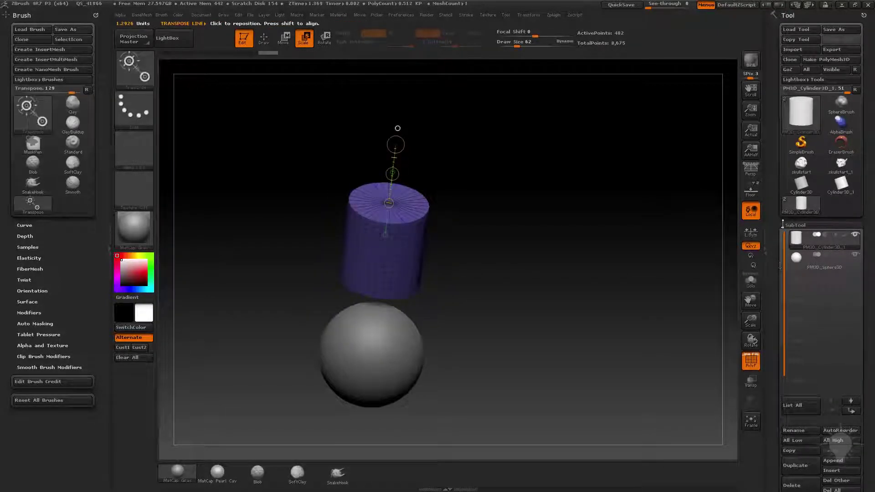
{"action": "scroll", "coordinate": [779, 237], "scroll_direction": "down", "scroll_amount": 10}
{"action": "scroll", "coordinate": [779, 238], "scroll_direction": "down", "scroll_amount": 2}
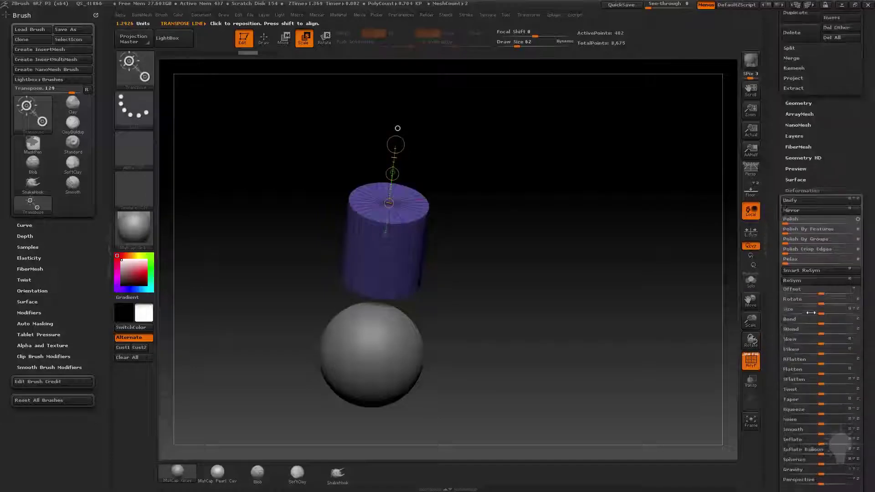
{"action": "mouse_move", "coordinate": [820, 313]}
{"action": "left_mouse_down"}
{"action": "mouse_move", "coordinate": [840, 314]}
{"action": "mouse_move", "coordinate": [827, 313]}
{"action": "left_mouse_up"}
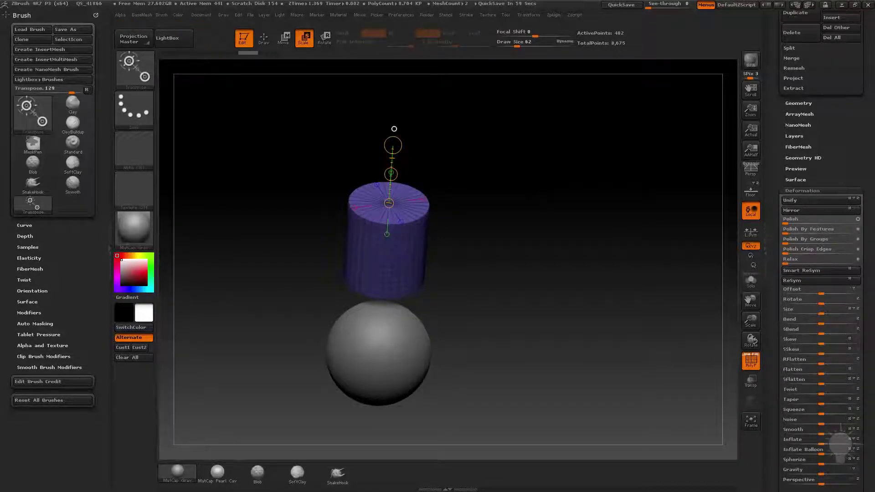
Step: Orbit to a front view and switch the transpose line from scaling to Move
{"action": "left_click_drag", "start_coordinate": [547, 273], "coordinate": [547, 256], "text": "shift"}
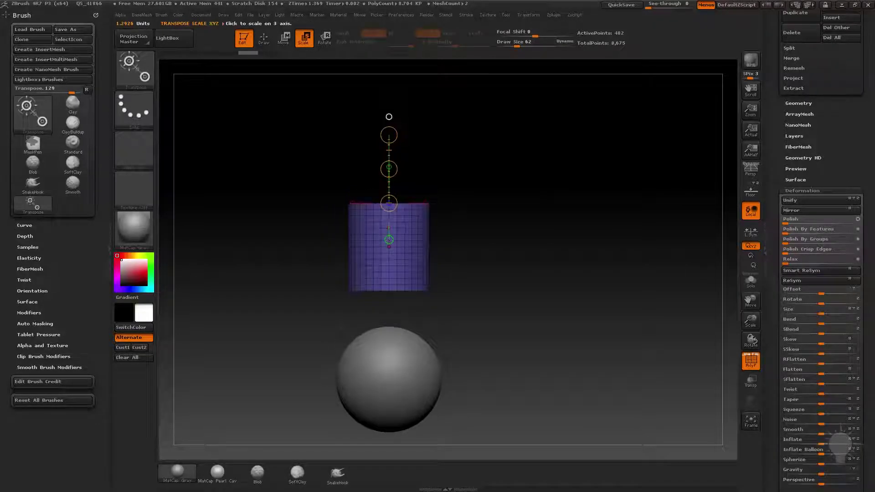
{"action": "left_click_drag", "start_coordinate": [546, 255], "coordinate": [556, 296]}
{"action": "left_click_drag", "start_coordinate": [416, 195], "coordinate": [390, 118]}
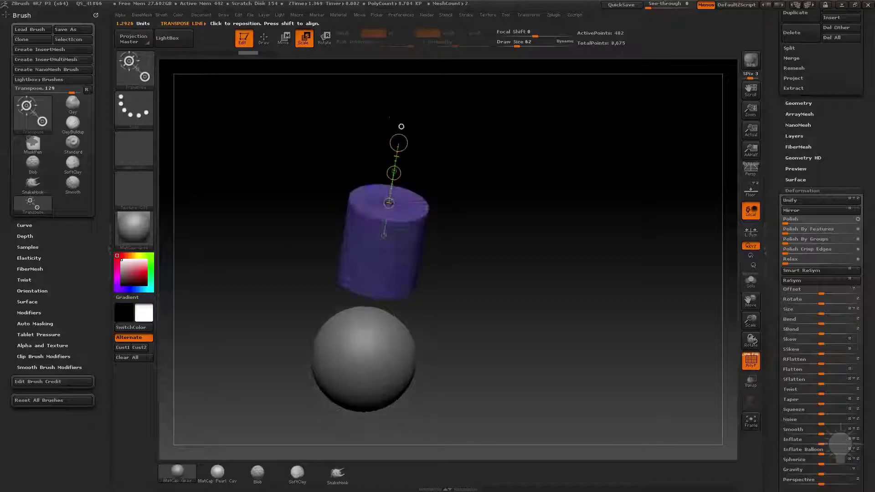
{"action": "left_click", "coordinate": [286, 39]}
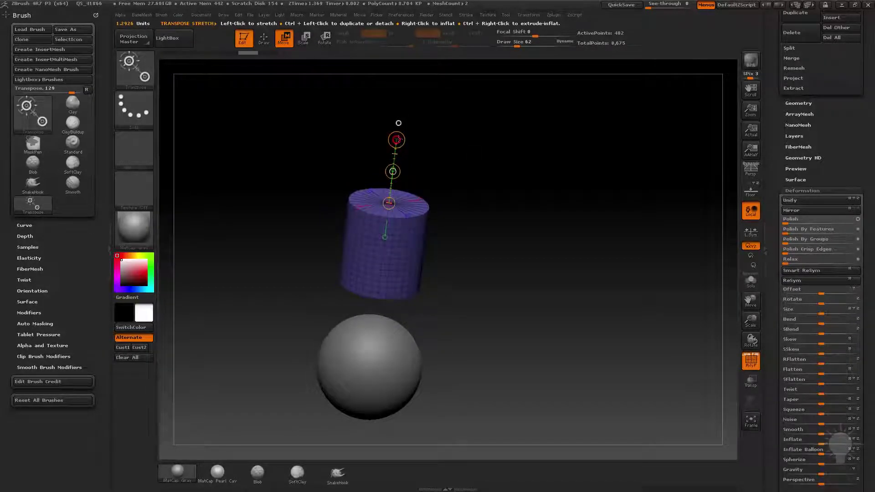
{"action": "left_click_drag", "start_coordinate": [396, 140], "coordinate": [398, 137]}
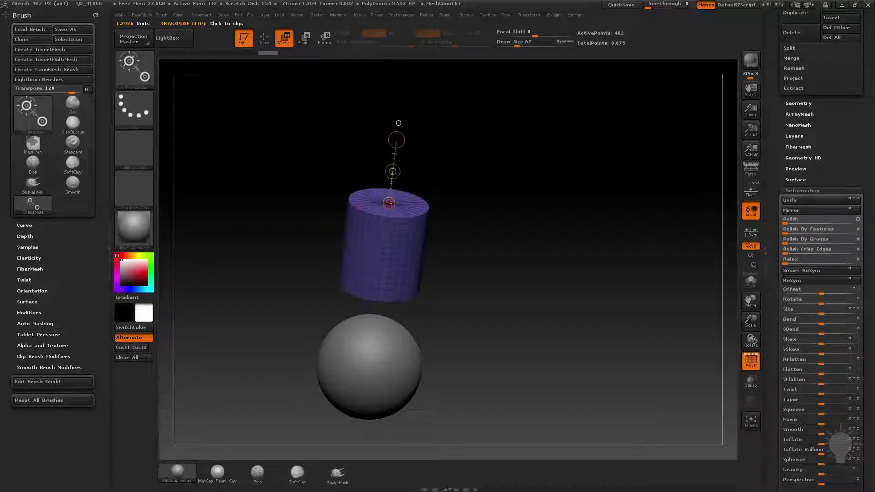
{"action": "left_click_drag", "start_coordinate": [398, 123], "coordinate": [419, 92]}
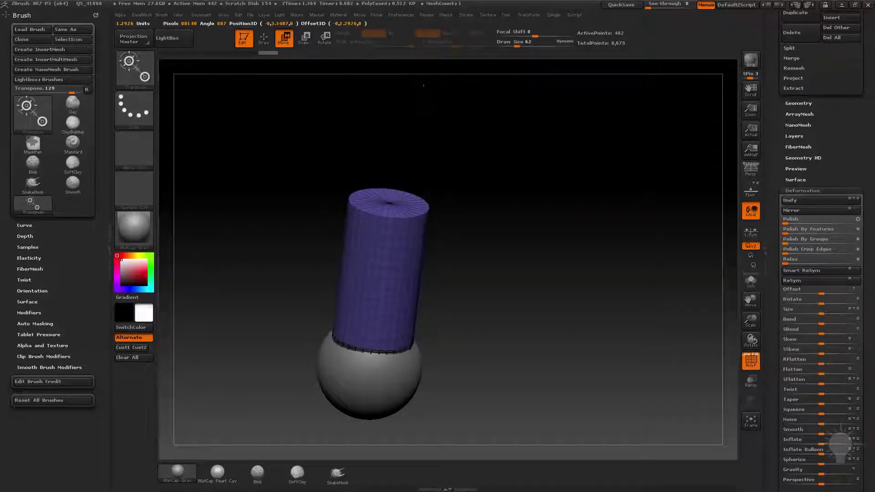
{"action": "key", "text": "ctrl+z"}
{"action": "key", "text": "ctrl+z"}
{"action": "key", "text": "ctrl+z"}
{"action": "key", "text": "ctrl+shift+z"}
{"action": "key", "text": "ctrl+shift+z"}
{"action": "key", "text": "ctrl+shift+z"}
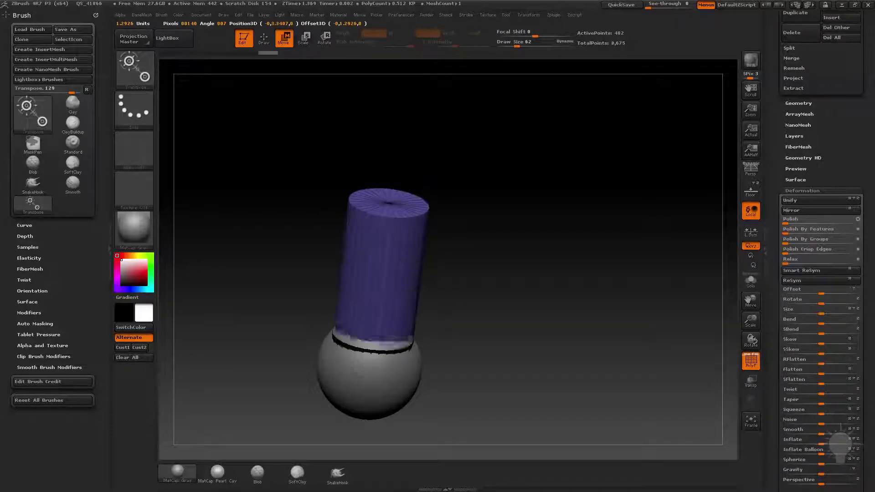
{"action": "key", "text": "ctrl+z"}
{"action": "key", "text": "ctrl+shift+z"}
{"action": "key", "text": "ctrl+z"}
{"action": "key", "text": "ctrl+shift+z"}
{"action": "key", "text": "ctrl+z"}
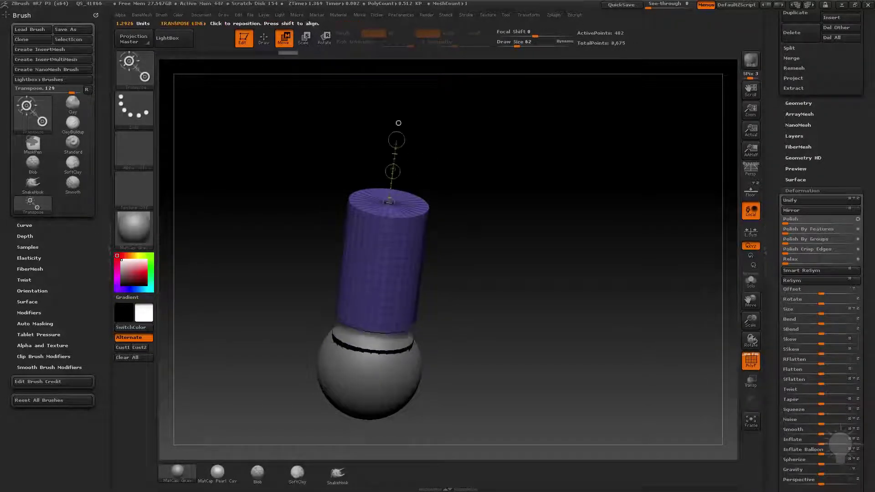
{"action": "key", "text": "ctrl+z"}
{"action": "key", "text": "ctrl+z"}
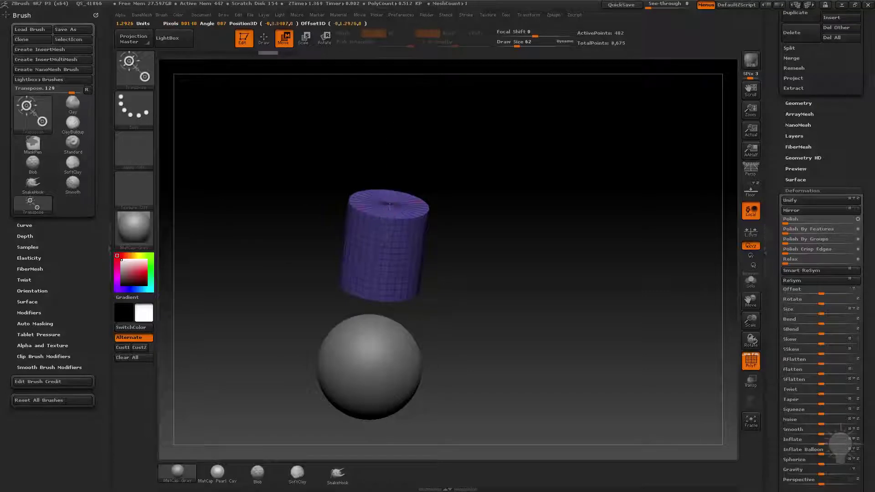
{"action": "key", "text": "ctrl+z"}
{"action": "key", "text": "ctrl+shift+z"}
Step: Squash the cylinder shorter from its top, then orbit around it in Draw mode
{"action": "mouse_move", "coordinate": [395, 205]}
{"action": "left_mouse_down"}
{"action": "mouse_move", "coordinate": [393, 232]}
{"action": "mouse_move", "coordinate": [394, 189]}
{"action": "mouse_move", "coordinate": [394, 239]}
{"action": "mouse_move", "coordinate": [396, 140]}
{"action": "mouse_move", "coordinate": [353, 184]}
{"action": "left_mouse_up"}
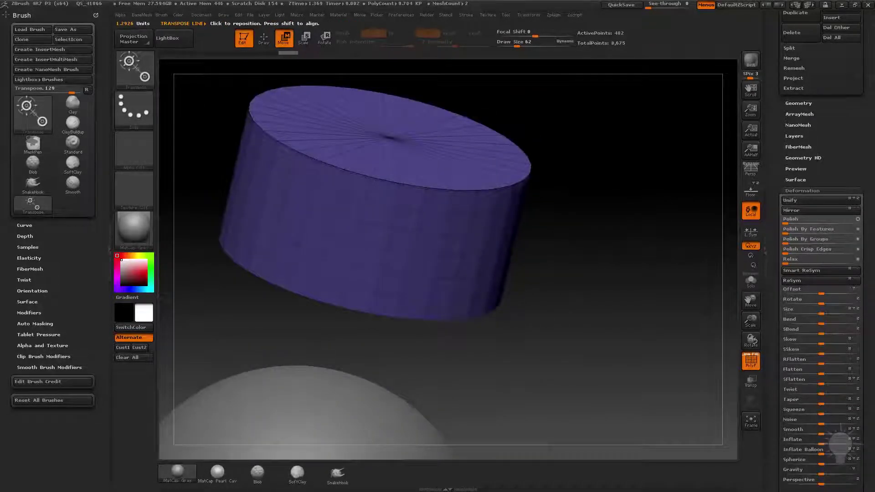
{"action": "left_click_drag", "start_coordinate": [605, 197], "coordinate": [535, 164]}
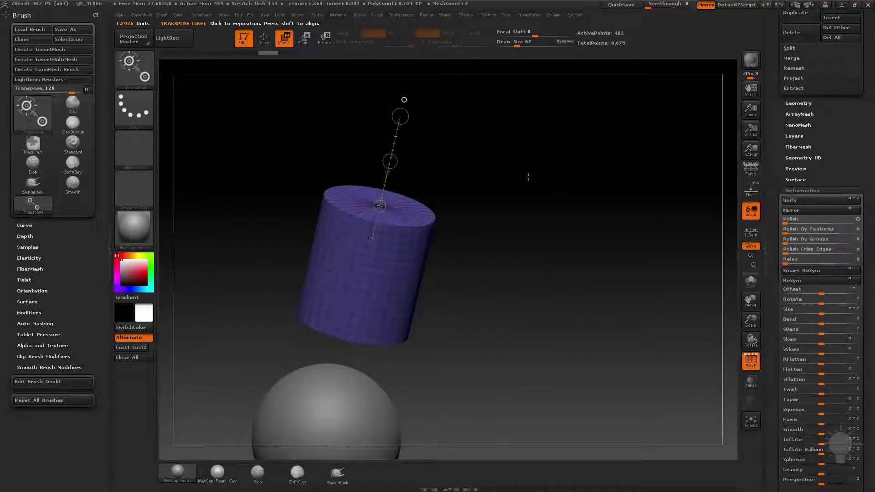
{"action": "left_click_drag", "start_coordinate": [404, 99], "coordinate": [515, 214]}
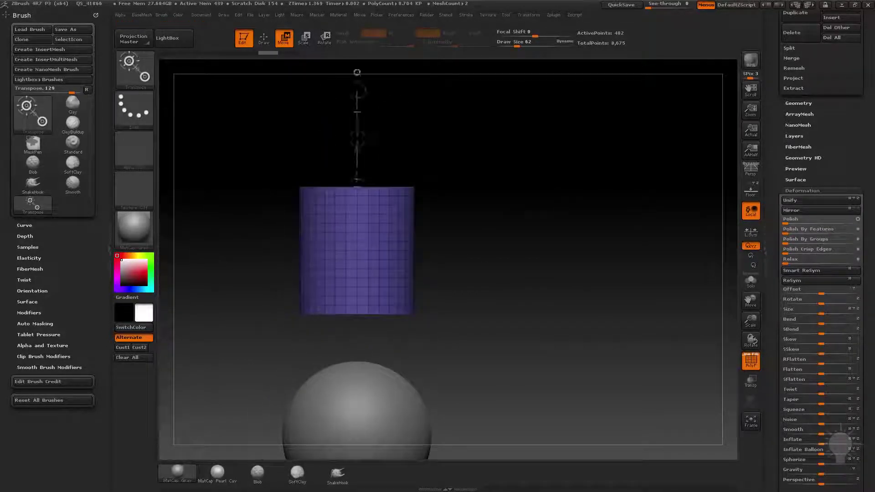
{"action": "key", "text": "q"}
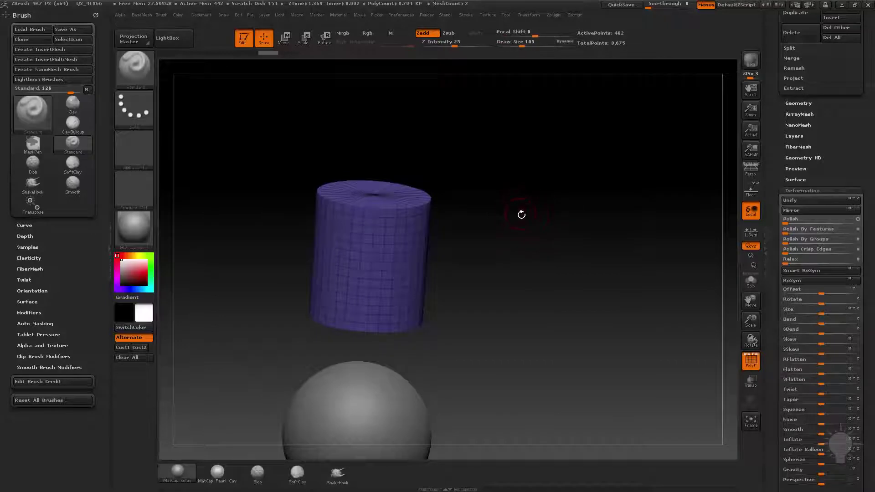
{"action": "left_click_drag", "start_coordinate": [526, 214], "coordinate": [531, 202]}
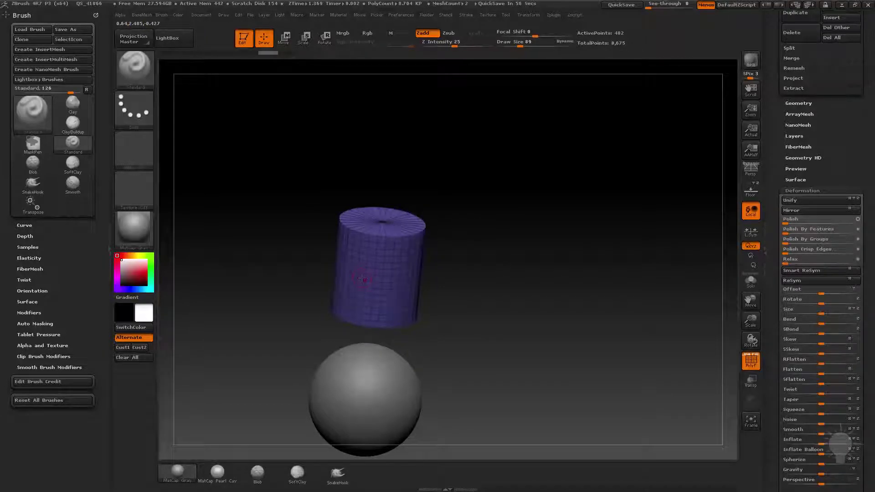
{"action": "left_click_drag", "start_coordinate": [489, 129], "coordinate": [506, 153]}
Step: Draw a fresh Move transpose line from the cylinder's top cap and inspect it side-on
{"action": "key", "text": "w"}
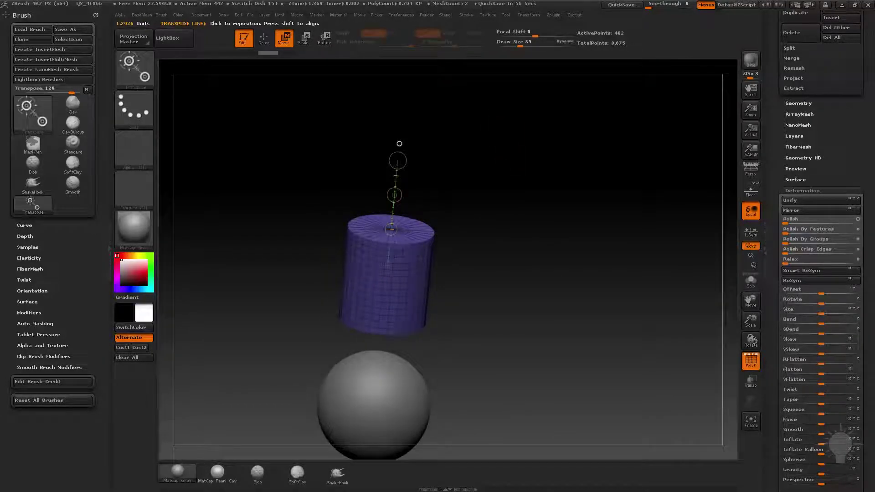
{"action": "left_click_drag", "start_coordinate": [501, 187], "coordinate": [484, 226]}
{"action": "left_click_drag", "start_coordinate": [379, 212], "coordinate": [382, 132]}
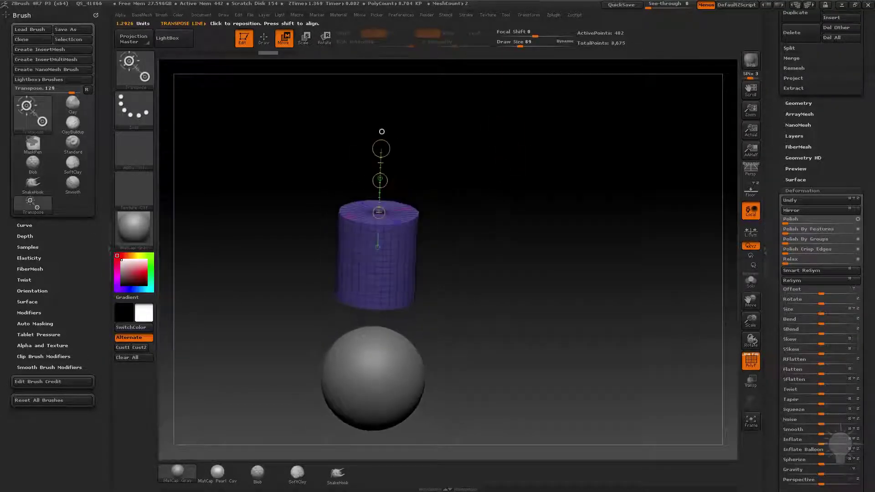
{"action": "left_click_drag", "start_coordinate": [460, 223], "coordinate": [460, 204]}
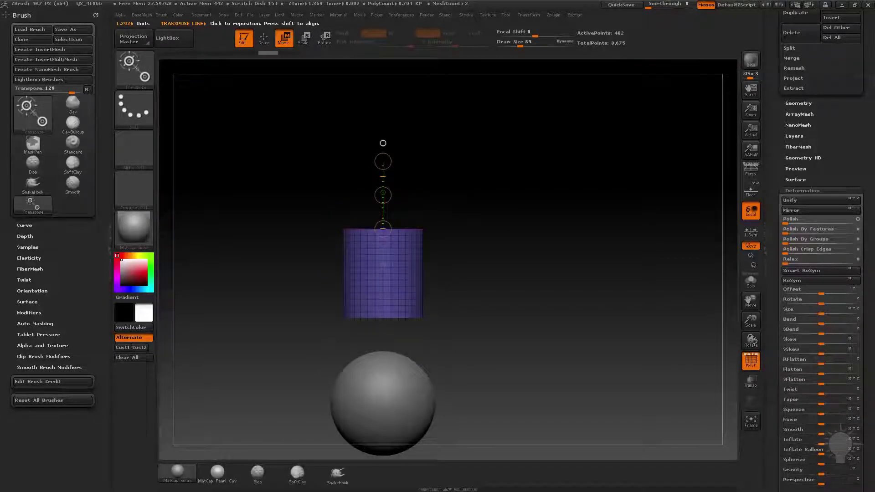
{"action": "mouse_move", "coordinate": [405, 258]}
{"action": "left_mouse_down"}
{"action": "mouse_move", "coordinate": [570, 160]}
{"action": "mouse_move", "coordinate": [416, 260]}
{"action": "mouse_move", "coordinate": [474, 274]}
{"action": "mouse_move", "coordinate": [479, 208]}
{"action": "mouse_move", "coordinate": [419, 248]}
{"action": "left_mouse_up"}
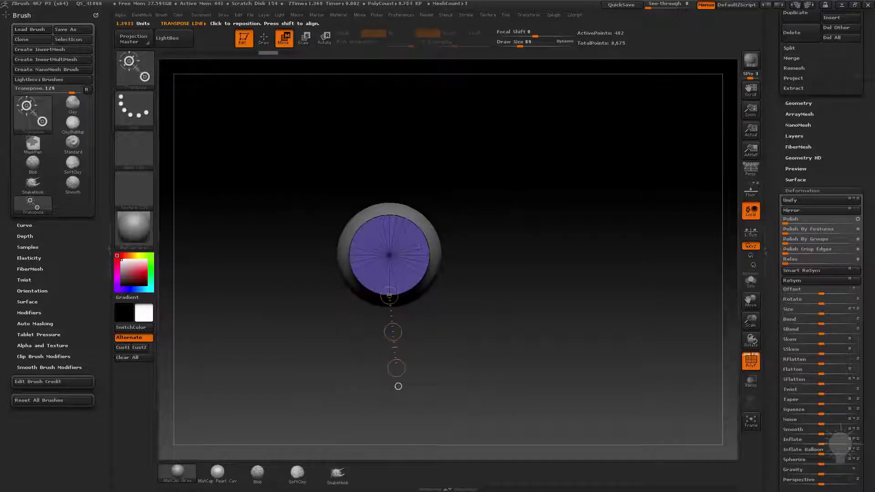
{"action": "left_click_drag", "start_coordinate": [391, 237], "coordinate": [391, 117]}
{"action": "left_click_drag", "start_coordinate": [401, 253], "coordinate": [405, 257]}
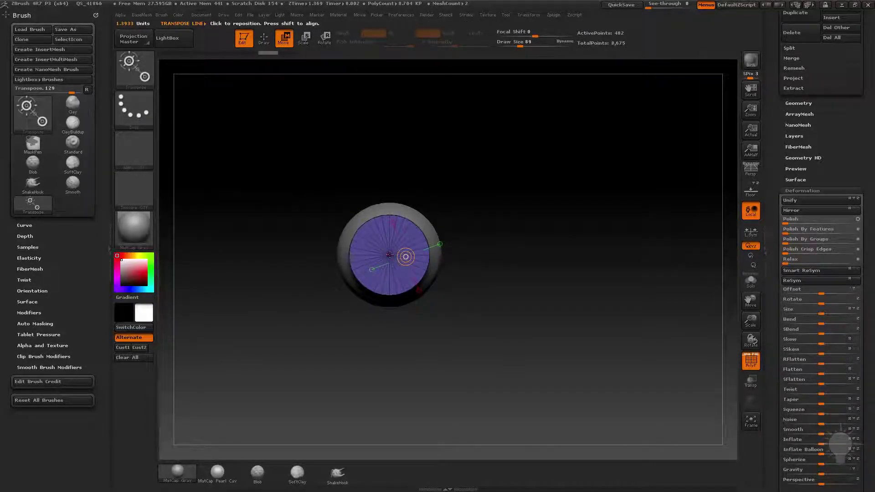
{"action": "left_click_drag", "start_coordinate": [390, 254], "coordinate": [412, 227]}
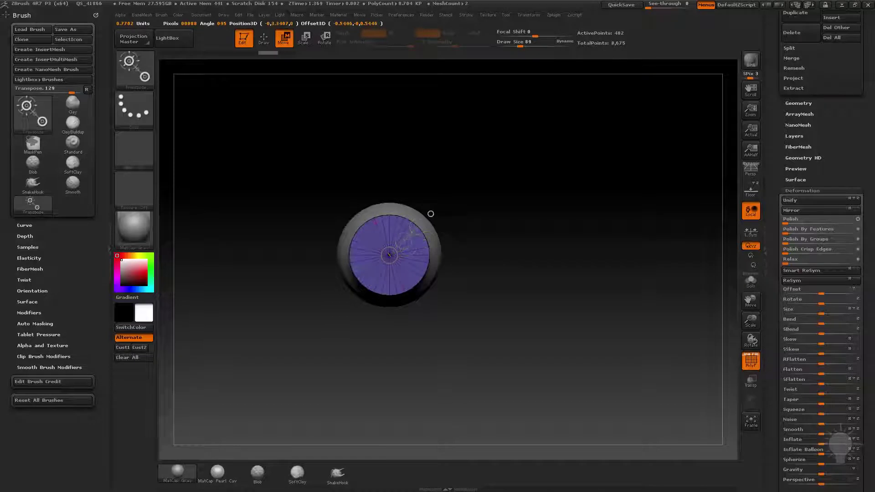
{"action": "mouse_move", "coordinate": [390, 197]}
{"action": "left_mouse_down"}
{"action": "mouse_move", "coordinate": [421, 304]}
{"action": "mouse_move", "coordinate": [446, 267]}
{"action": "left_mouse_up"}
{"action": "left_click_drag", "start_coordinate": [430, 214], "coordinate": [378, 198]}
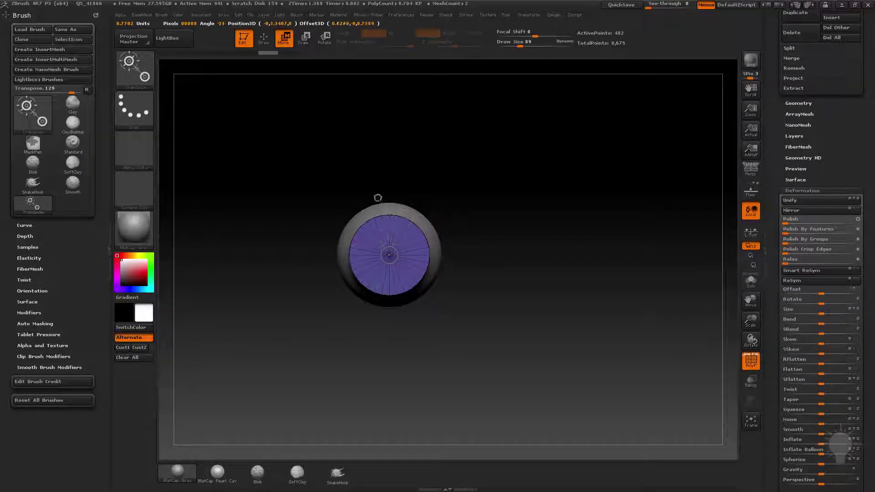
{"action": "mouse_move", "coordinate": [341, 254]}
{"action": "left_mouse_down"}
{"action": "mouse_move", "coordinate": [363, 297]}
{"action": "mouse_move", "coordinate": [401, 313]}
{"action": "mouse_move", "coordinate": [434, 268]}
{"action": "left_mouse_up"}
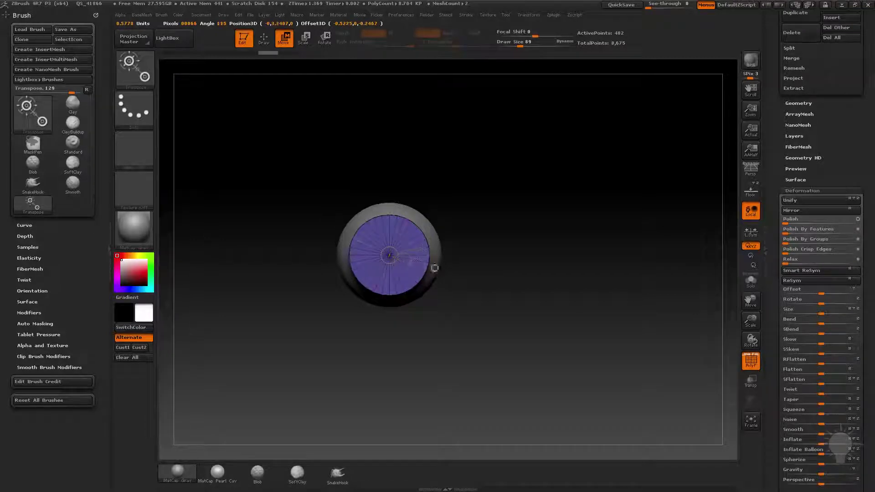
{"action": "left_click_drag", "start_coordinate": [421, 207], "coordinate": [378, 197]}
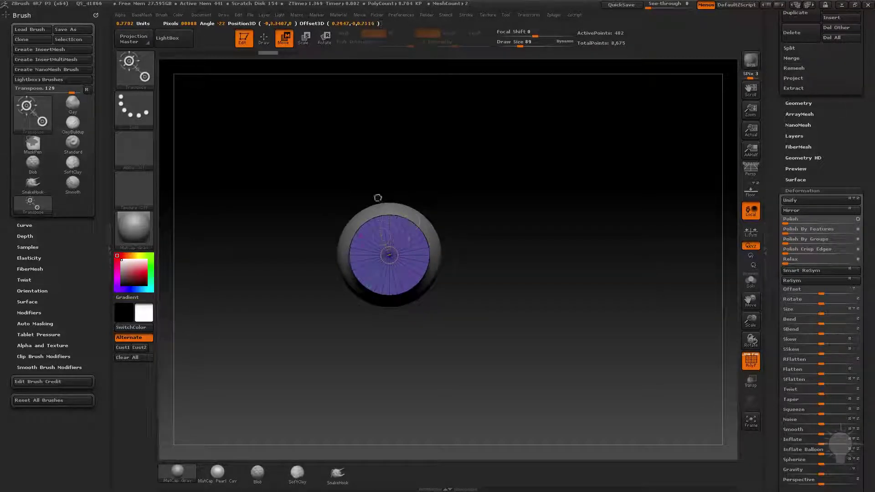
{"action": "mouse_move", "coordinate": [340, 257]}
{"action": "left_mouse_down"}
{"action": "mouse_move", "coordinate": [347, 297]}
{"action": "mouse_move", "coordinate": [390, 287]}
{"action": "mouse_move", "coordinate": [387, 256]}
{"action": "mouse_move", "coordinate": [438, 223]}
{"action": "mouse_move", "coordinate": [433, 288]}
{"action": "mouse_move", "coordinate": [447, 254]}
{"action": "mouse_move", "coordinate": [430, 211]}
{"action": "mouse_move", "coordinate": [440, 164]}
{"action": "mouse_move", "coordinate": [431, 197]}
{"action": "mouse_move", "coordinate": [412, 189]}
{"action": "mouse_move", "coordinate": [414, 197]}
{"action": "mouse_move", "coordinate": [504, 159]}
{"action": "left_mouse_up"}
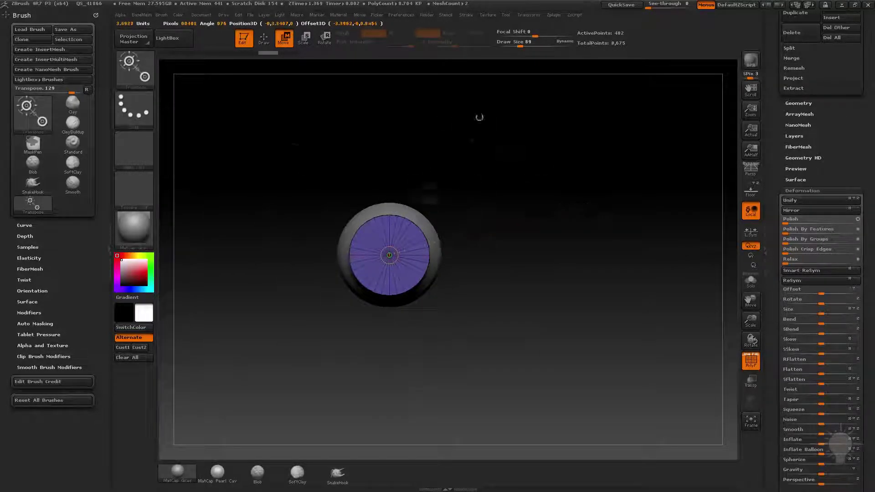
{"action": "left_click_drag", "start_coordinate": [479, 118], "coordinate": [324, 230]}
{"action": "mouse_move", "coordinate": [389, 255]}
{"action": "left_mouse_down"}
{"action": "mouse_move", "coordinate": [379, 113]}
{"action": "mouse_move", "coordinate": [275, 141]}
{"action": "mouse_move", "coordinate": [254, 254]}
{"action": "mouse_move", "coordinate": [336, 381]}
{"action": "mouse_move", "coordinate": [514, 383]}
{"action": "mouse_move", "coordinate": [574, 255]}
{"action": "mouse_move", "coordinate": [487, 158]}
{"action": "mouse_move", "coordinate": [390, 103]}
{"action": "mouse_move", "coordinate": [389, 181]}
{"action": "mouse_move", "coordinate": [389, 98]}
{"action": "mouse_move", "coordinate": [451, 283]}
{"action": "mouse_move", "coordinate": [569, 304]}
{"action": "mouse_move", "coordinate": [394, 256]}
{"action": "mouse_move", "coordinate": [448, 228]}
{"action": "mouse_move", "coordinate": [391, 88]}
{"action": "mouse_move", "coordinate": [404, 143]}
{"action": "mouse_move", "coordinate": [472, 142]}
{"action": "left_mouse_up"}
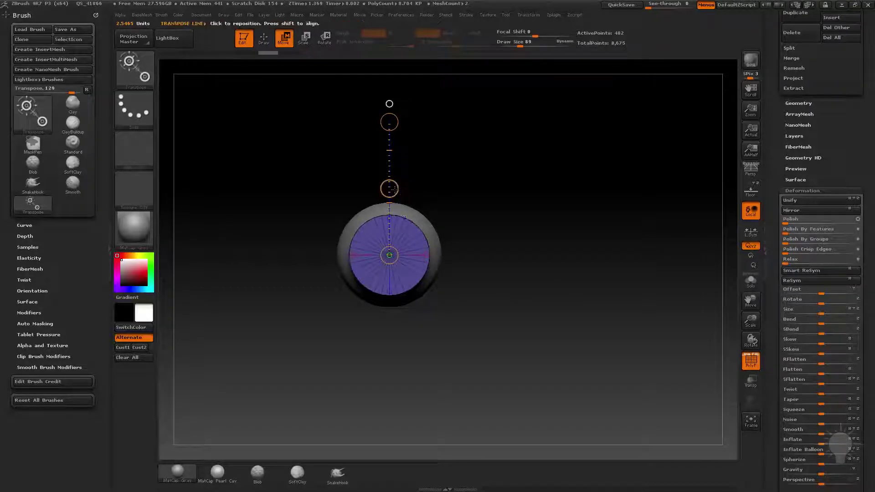
Step: Slide the cylinder off the sphere's centre in two moves, then return to Draw mode and view side-on
{"action": "left_click_drag", "start_coordinate": [389, 189], "coordinate": [389, 137]}
{"action": "left_click_drag", "start_coordinate": [389, 203], "coordinate": [389, 152]}
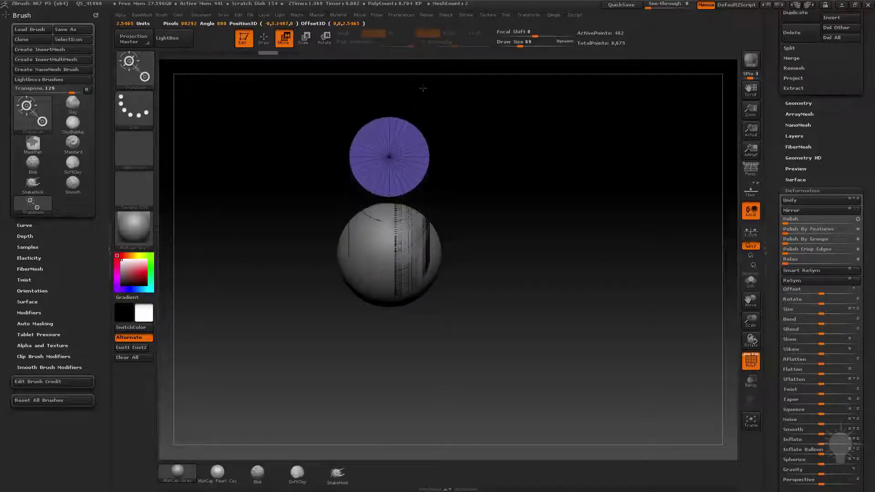
{"action": "left_click_drag", "start_coordinate": [492, 95], "coordinate": [517, 119]}
{"action": "key", "text": "q"}
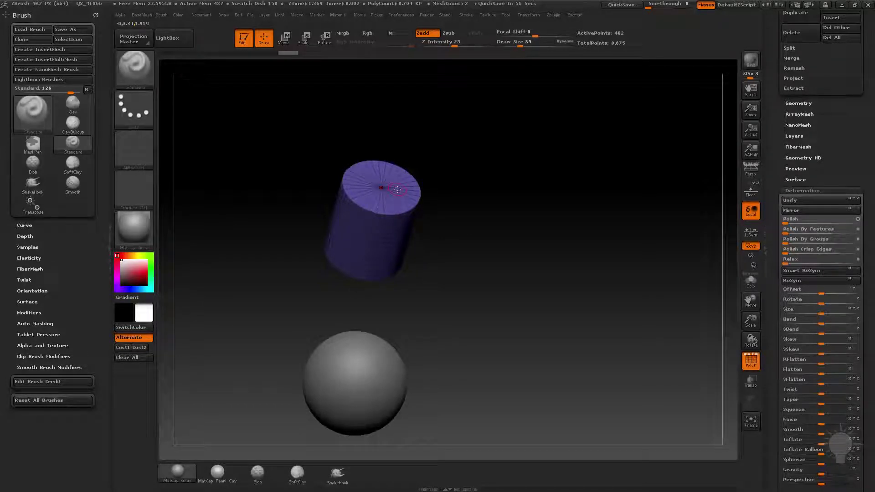
{"action": "mouse_move", "coordinate": [480, 208]}
{"action": "left_mouse_down", "text": "shift"}
{"action": "mouse_move", "coordinate": [555, 246]}
{"action": "mouse_move", "coordinate": [551, 260]}
{"action": "left_mouse_up", "text": "shift"}
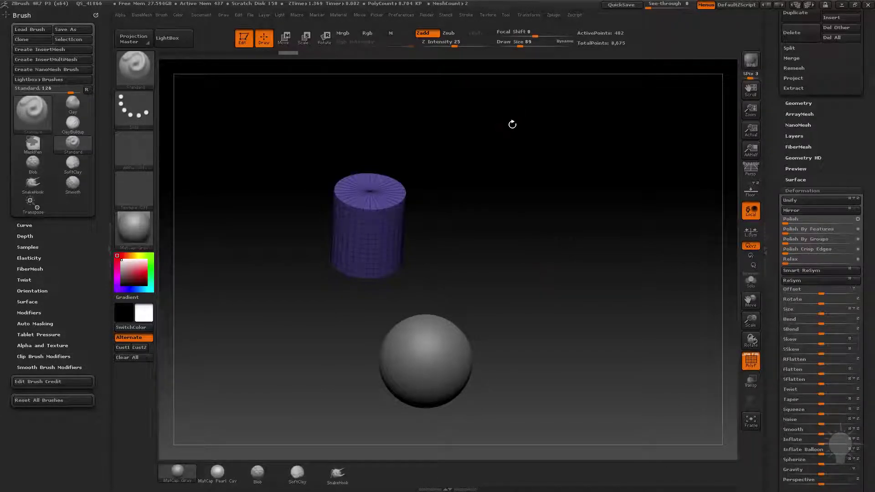
Step: Draw a vertical Move line from the cylinder top and undo recent changes, including an accidental duplicate
{"action": "left_click_drag", "start_coordinate": [512, 124], "coordinate": [525, 168]}
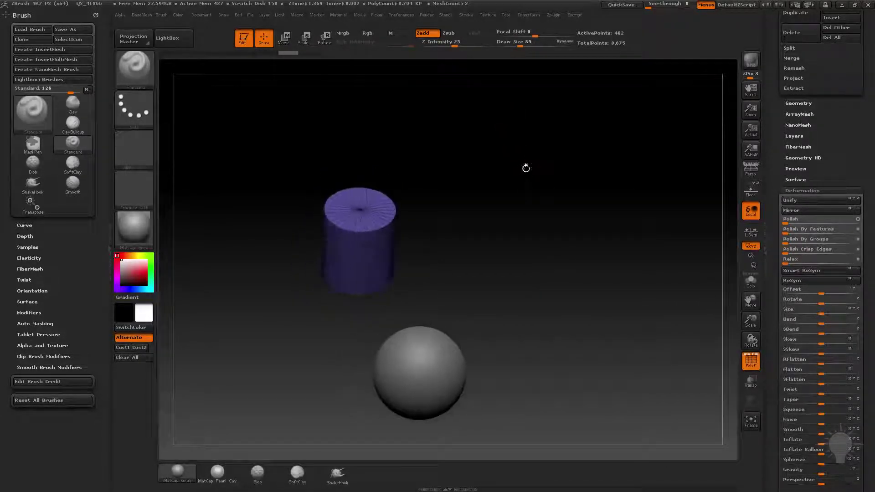
{"action": "key", "text": "w"}
{"action": "left_click_drag", "start_coordinate": [351, 257], "coordinate": [357, 341]}
{"action": "mouse_move", "coordinate": [360, 210]}
{"action": "left_mouse_down"}
{"action": "mouse_move", "coordinate": [363, 137]}
{"action": "mouse_move", "coordinate": [351, 137]}
{"action": "mouse_move", "coordinate": [370, 121]}
{"action": "left_mouse_up"}
{"action": "key", "text": "ctrl+z"}
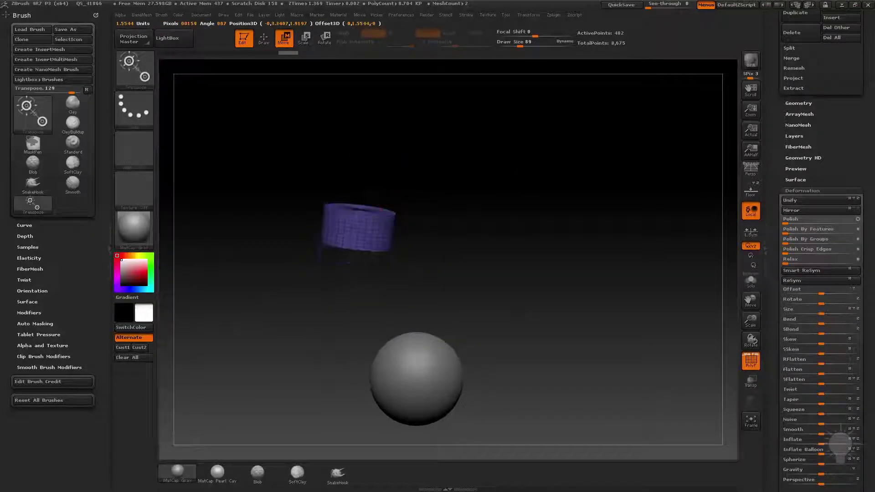
{"action": "key", "text": "ctrl+z"}
{"action": "key", "text": "ctrl+z"}
{"action": "mouse_move", "coordinate": [359, 203]}
{"action": "left_mouse_down"}
{"action": "mouse_move", "coordinate": [367, 108]}
{"action": "mouse_move", "coordinate": [366, 217]}
{"action": "left_mouse_up"}
{"action": "key", "text": "ctrl+z"}
{"action": "key", "text": "ctrl+z"}
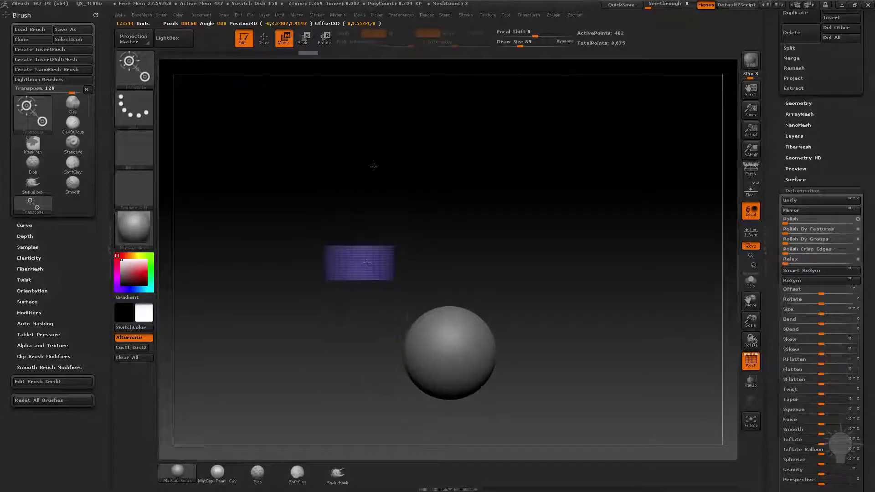
{"action": "key", "text": "ctrl+z"}
{"action": "key", "text": "ctrl+z"}
{"action": "key", "text": "ctrl+z"}
{"action": "key", "text": "ctrl+z"}
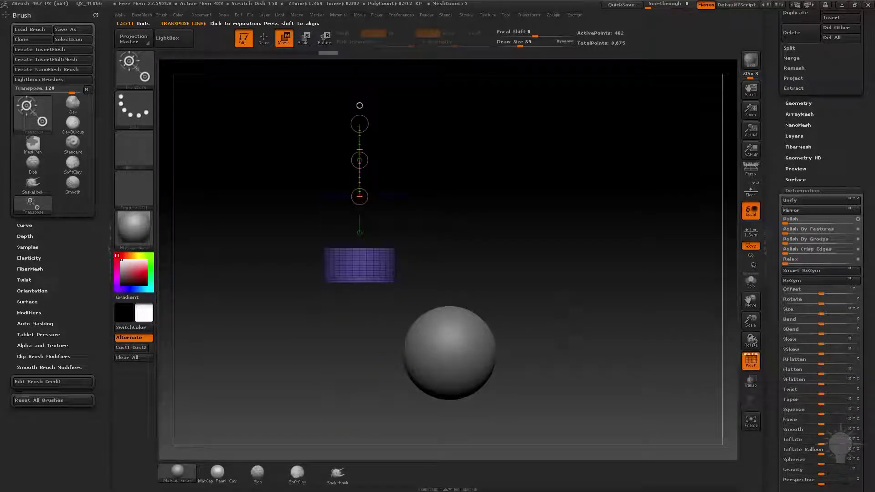
Step: Lay a horizontal action line across the cylinder and undo back to its rightward move
{"action": "left_click_drag", "start_coordinate": [360, 267], "coordinate": [579, 268]}
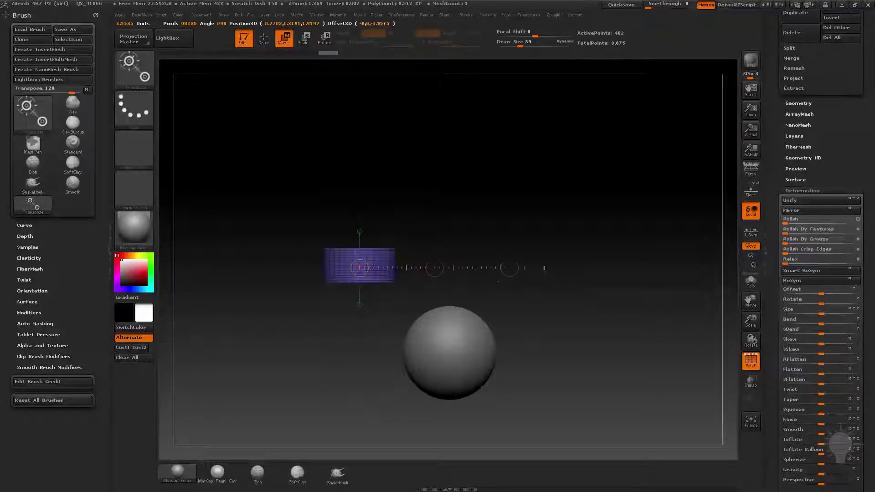
{"action": "key", "text": "ctrl+z"}
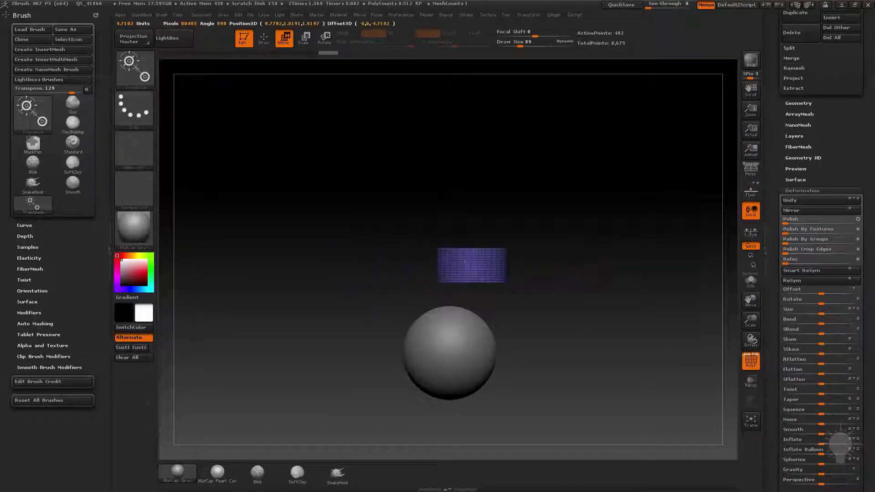
{"action": "key", "text": "ctrl+z"}
{"action": "key", "text": "ctrl+z"}
{"action": "key", "text": "ctrl+z"}
{"action": "key", "text": "ctrl+z"}
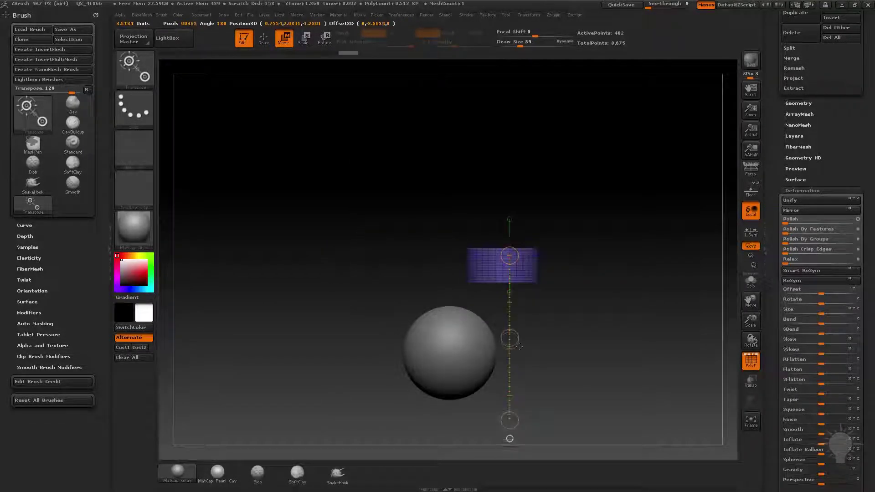
{"action": "key", "text": "ctrl+z"}
{"action": "key", "text": "ctrl+z"}
{"action": "key", "text": "ctrl+z"}
{"action": "key", "text": "ctrl+z"}
{"action": "key", "text": "ctrl+z"}
{"action": "key", "text": "ctrl+z"}
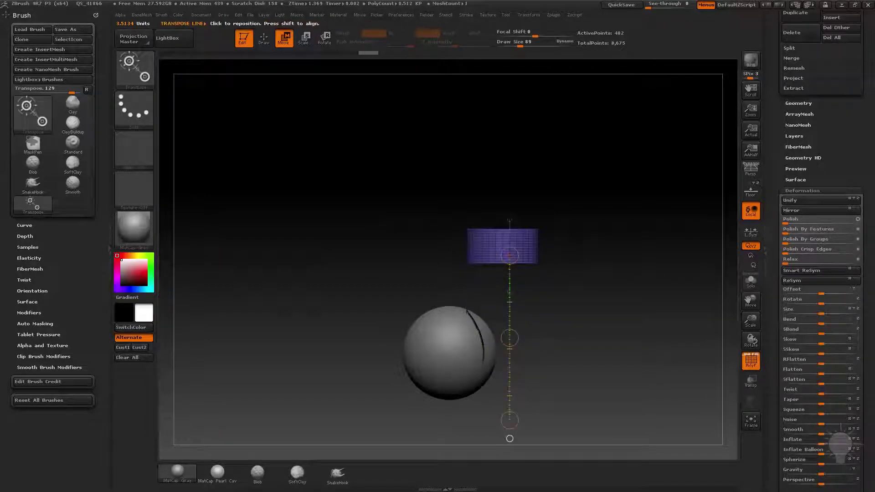
{"action": "key", "text": "ctrl+z"}
{"action": "key", "text": "ctrl+z"}
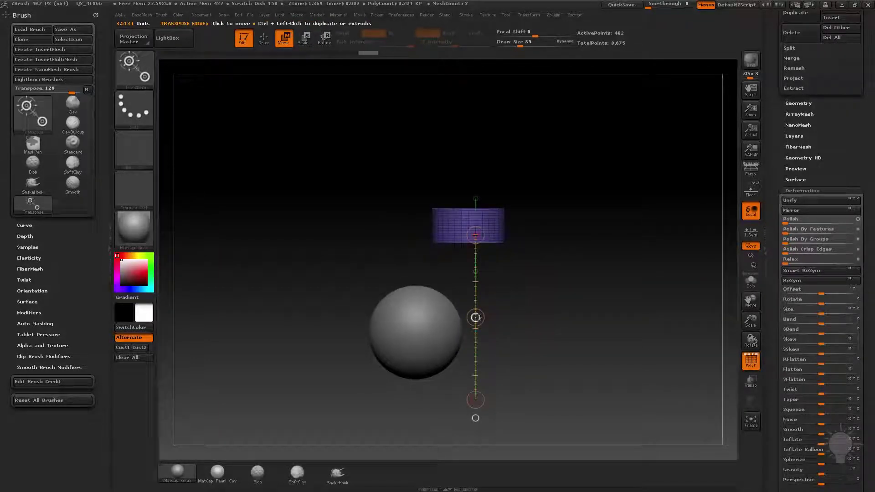
{"action": "left_click_drag", "start_coordinate": [561, 273], "coordinate": [561, 283]}
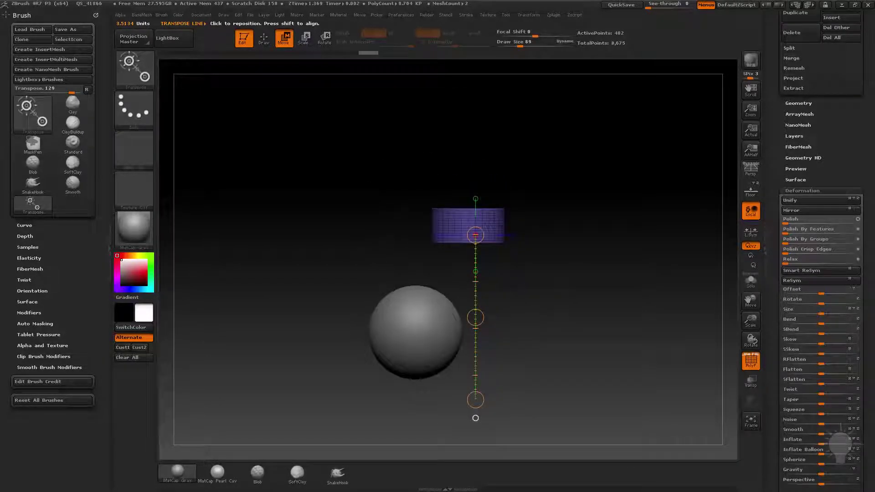
Step: Swing the cylinder left of, below, and back above the sphere around its right side
{"action": "left_click_drag", "start_coordinate": [475, 318], "coordinate": [327, 440]}
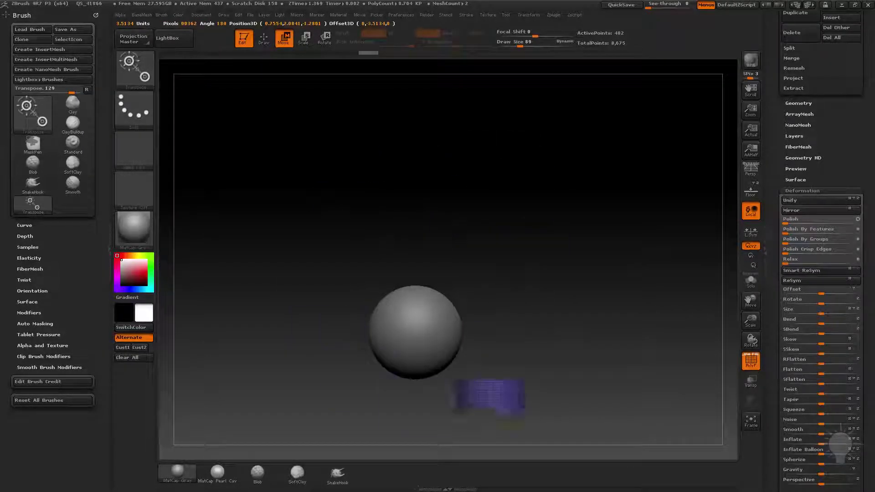
{"action": "left_click_drag", "start_coordinate": [322, 349], "coordinate": [412, 390]}
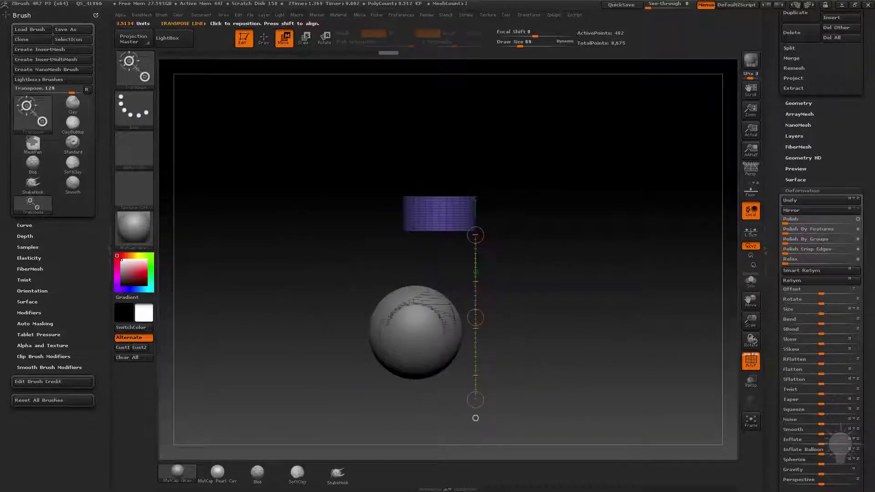
{"action": "left_click_drag", "start_coordinate": [411, 389], "coordinate": [577, 262]}
{"action": "left_click_drag", "start_coordinate": [408, 216], "coordinate": [561, 206]}
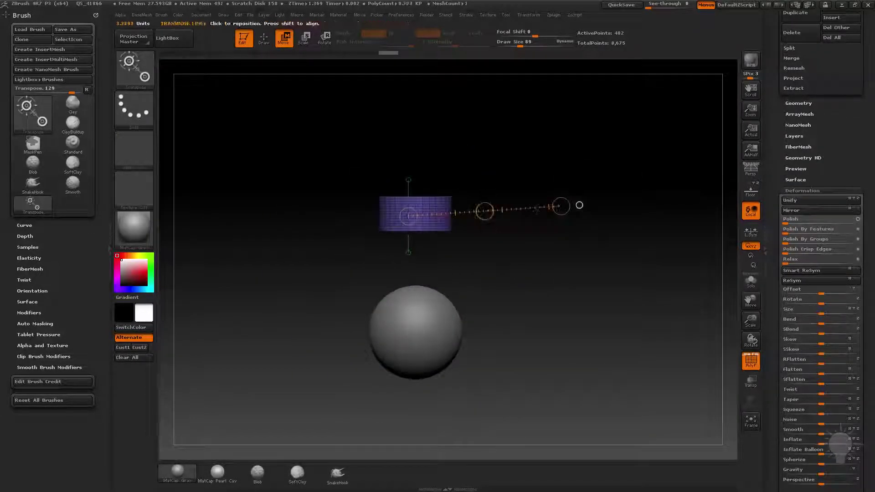
{"action": "mouse_move", "coordinate": [484, 211]}
{"action": "left_mouse_down"}
{"action": "mouse_move", "coordinate": [438, 206]}
{"action": "mouse_move", "coordinate": [600, 282]}
{"action": "mouse_move", "coordinate": [592, 137]}
{"action": "mouse_move", "coordinate": [608, 205]}
{"action": "left_mouse_up"}
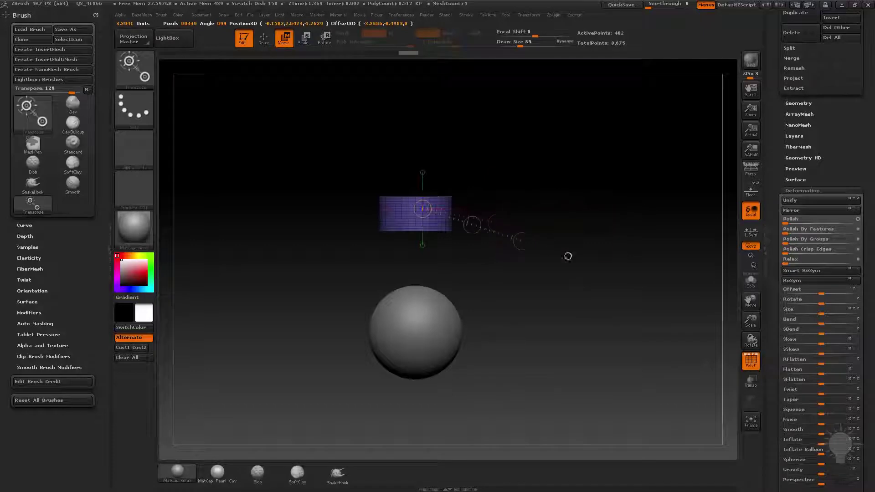
Step: Slide the cylinder along diagonal action lines toward the lower right, then undo it back above the sphere
{"action": "mouse_move", "coordinate": [423, 208]}
{"action": "left_mouse_down"}
{"action": "mouse_move", "coordinate": [594, 179]}
{"action": "mouse_move", "coordinate": [616, 145]}
{"action": "left_mouse_up"}
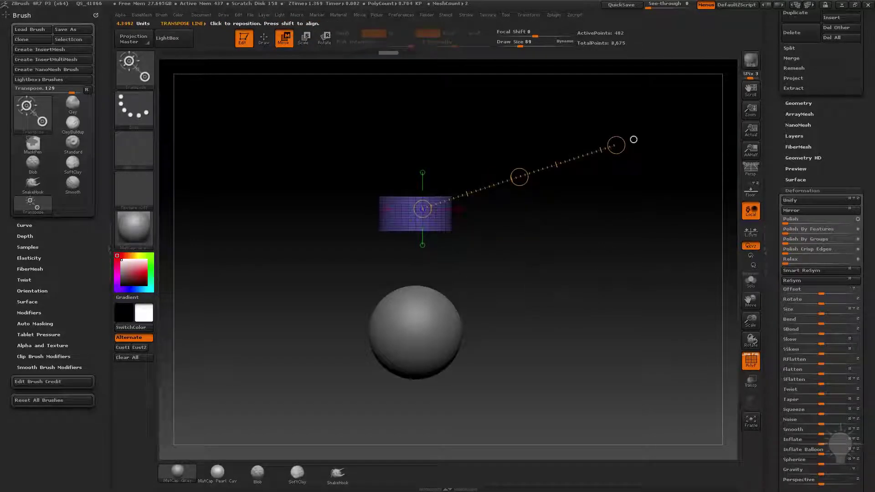
{"action": "mouse_move", "coordinate": [519, 177]}
{"action": "left_mouse_down"}
{"action": "mouse_move", "coordinate": [421, 195]}
{"action": "mouse_move", "coordinate": [395, 221]}
{"action": "mouse_move", "coordinate": [356, 136]}
{"action": "left_mouse_up"}
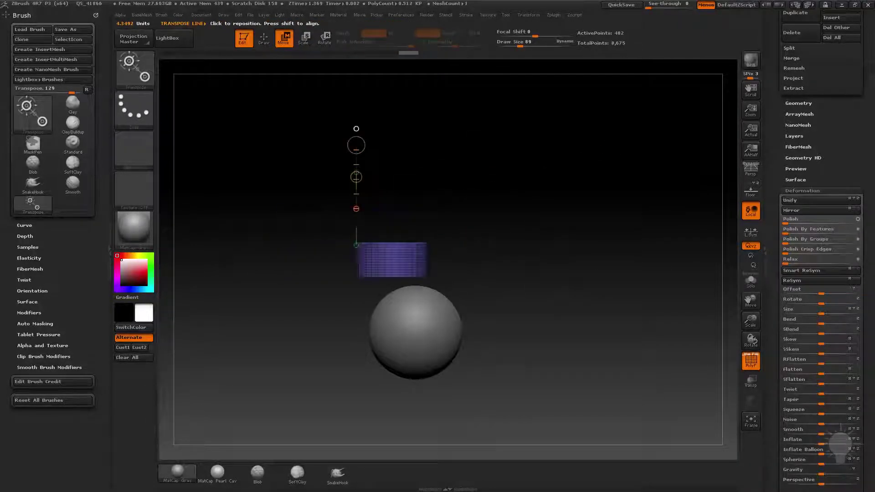
{"action": "left_click_drag", "start_coordinate": [355, 175], "coordinate": [355, 214]}
{"action": "left_click_drag", "start_coordinate": [397, 256], "coordinate": [554, 173]}
{"action": "left_click_drag", "start_coordinate": [450, 248], "coordinate": [621, 154]}
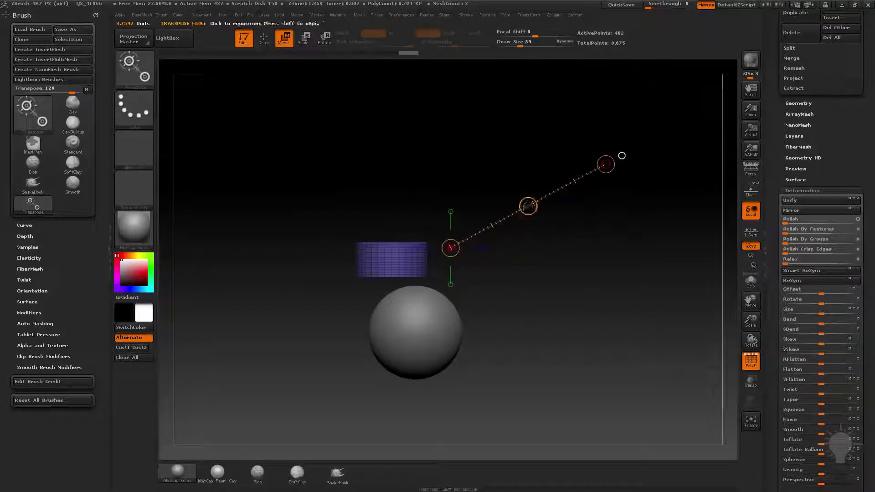
{"action": "left_click_drag", "start_coordinate": [528, 205], "coordinate": [542, 215]}
{"action": "mouse_move", "coordinate": [450, 247]}
{"action": "left_mouse_down"}
{"action": "mouse_move", "coordinate": [621, 156]}
{"action": "mouse_move", "coordinate": [509, 129]}
{"action": "left_mouse_up"}
{"action": "mouse_move", "coordinate": [559, 300]}
{"action": "left_mouse_down"}
{"action": "mouse_move", "coordinate": [611, 220]}
{"action": "mouse_move", "coordinate": [608, 173]}
{"action": "mouse_move", "coordinate": [681, 74]}
{"action": "mouse_move", "coordinate": [598, 195]}
{"action": "left_mouse_up"}
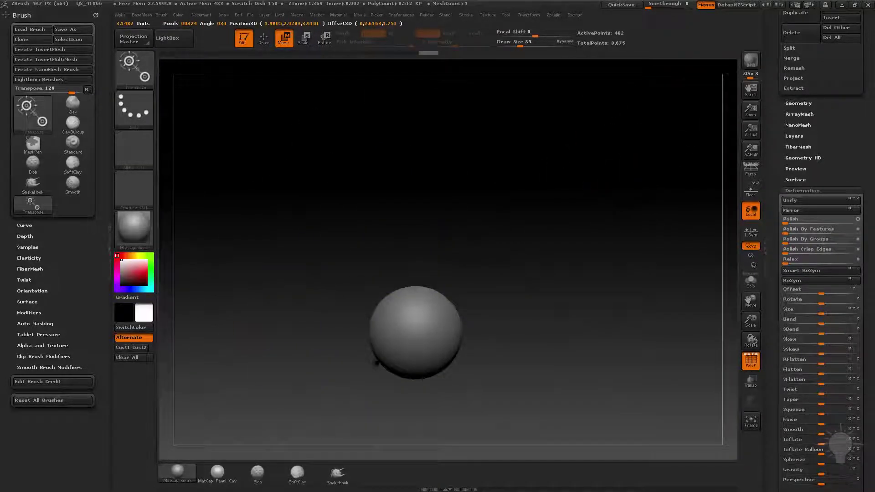
{"action": "key", "text": "ctrl+z"}
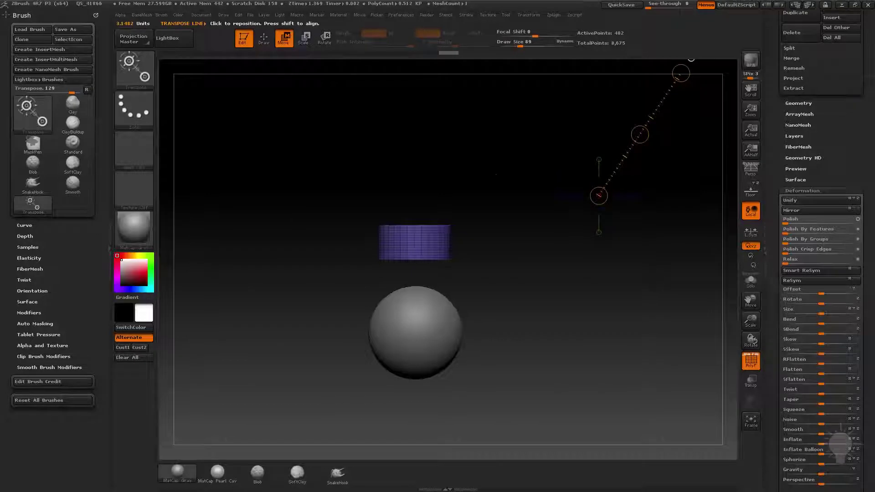
Step: Redraw action lines on the cylinder, ending with a vertical line extending above it
{"action": "left_click_drag", "start_coordinate": [467, 174], "coordinate": [473, 196], "text": "alt"}
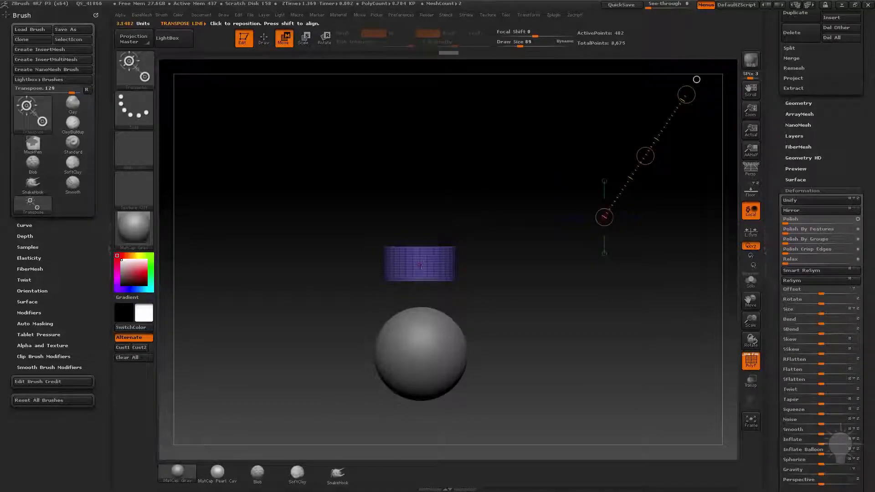
{"action": "mouse_move", "coordinate": [440, 258]}
{"action": "left_mouse_down"}
{"action": "mouse_move", "coordinate": [486, 259]}
{"action": "mouse_move", "coordinate": [488, 314]}
{"action": "left_mouse_up"}
{"action": "left_click_drag", "start_coordinate": [422, 227], "coordinate": [422, 135]}
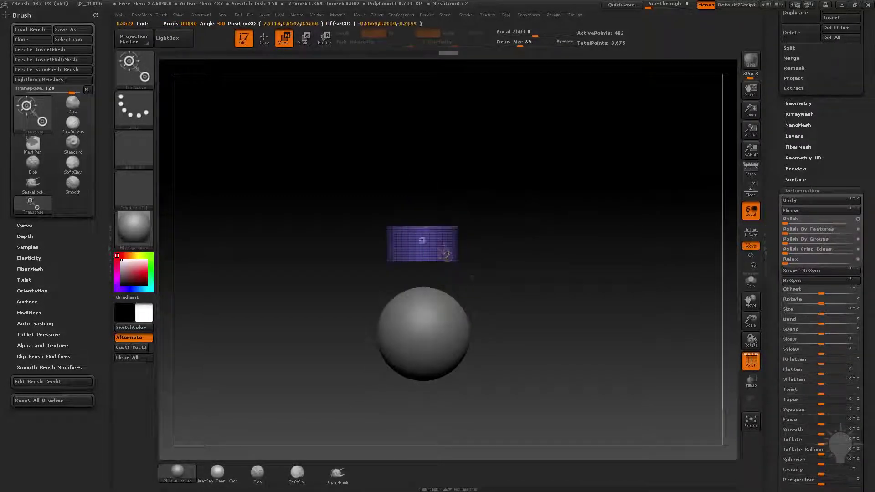
{"action": "mouse_move", "coordinate": [411, 249]}
{"action": "left_mouse_down"}
{"action": "mouse_move", "coordinate": [447, 257]}
{"action": "mouse_move", "coordinate": [412, 227]}
{"action": "mouse_move", "coordinate": [432, 168]}
{"action": "left_mouse_up"}
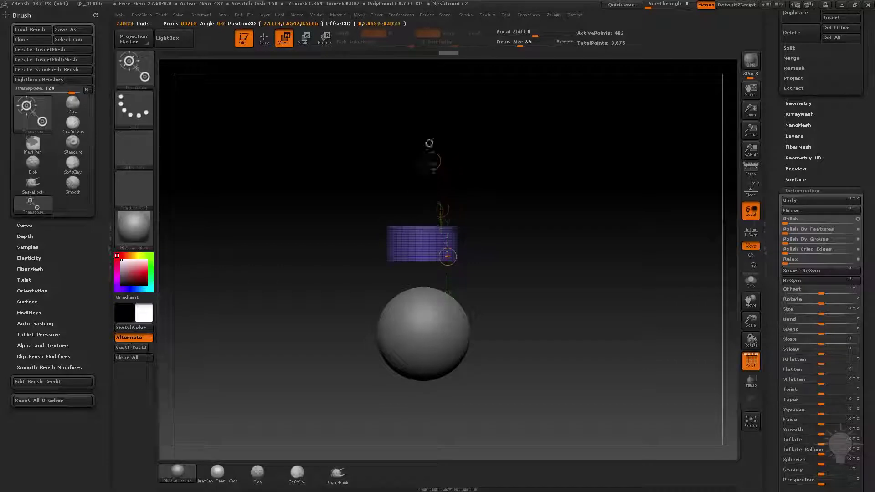
{"action": "left_click_drag", "start_coordinate": [447, 166], "coordinate": [457, 280]}
{"action": "left_click_drag", "start_coordinate": [447, 221], "coordinate": [447, 146]}
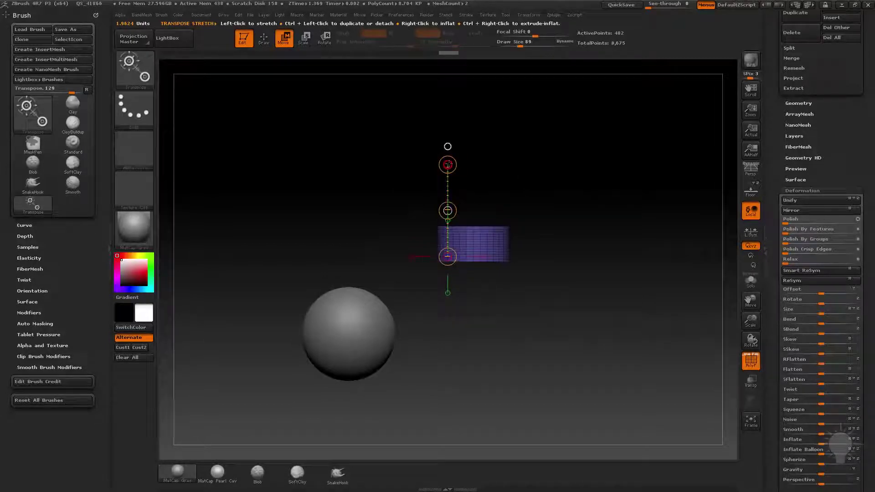
{"action": "left_click_drag", "start_coordinate": [447, 164], "coordinate": [448, 256]}
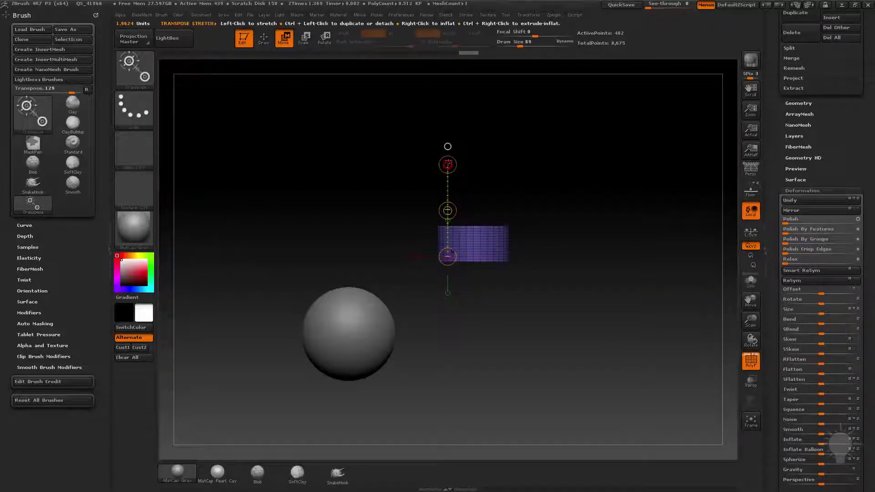
Step: Undo back to the tall cylinder and stretch it taller along a vertical action line
{"action": "left_click", "coordinate": [448, 256]}
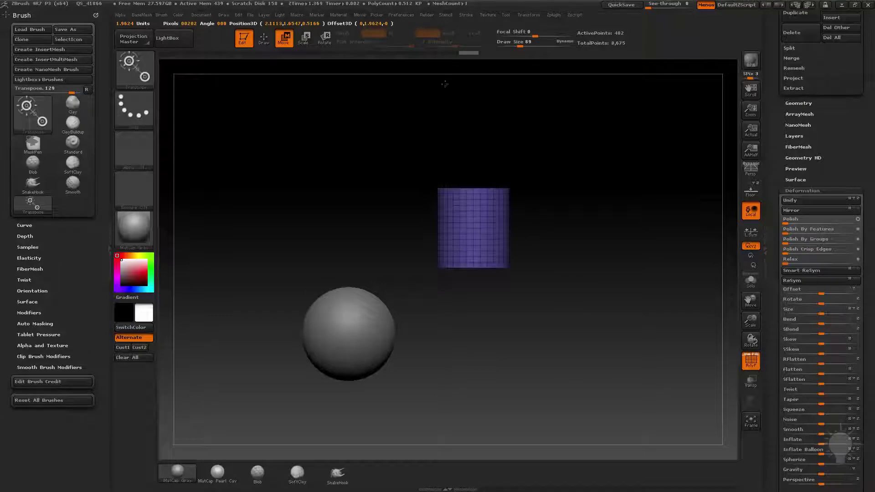
{"action": "key", "text": "ctrl+z"}
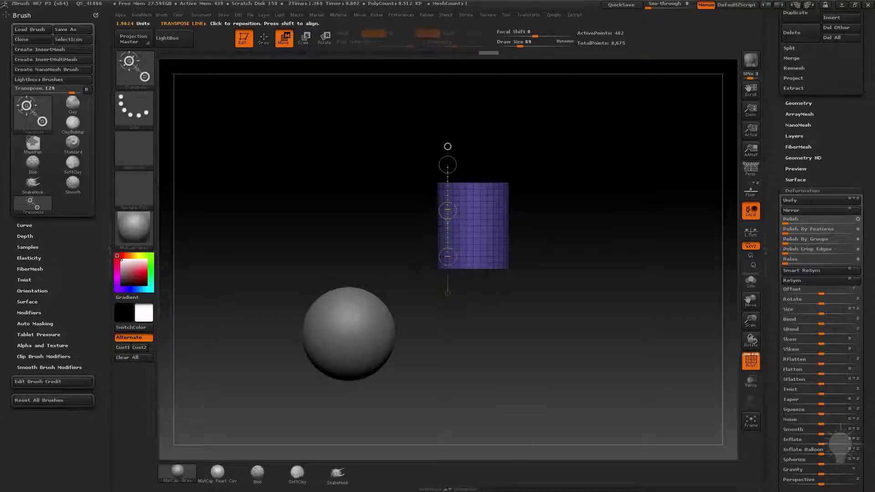
{"action": "key", "text": "ctrl+z"}
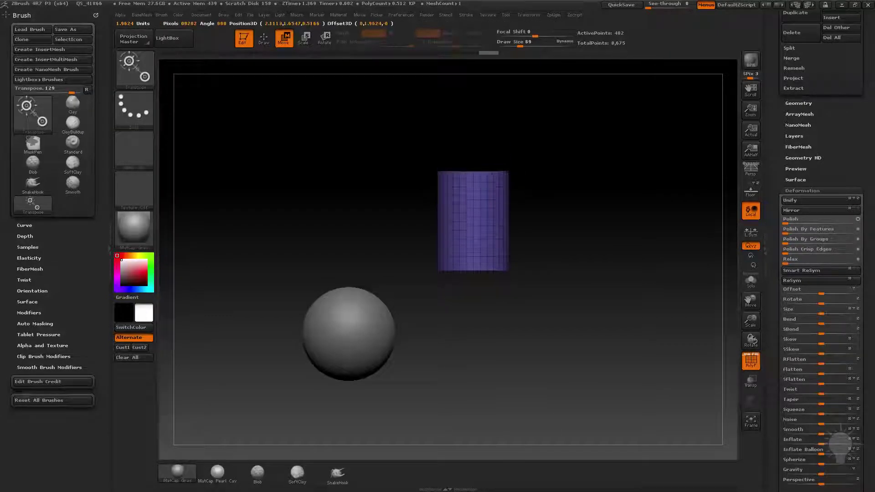
{"action": "key", "text": "ctrl+z"}
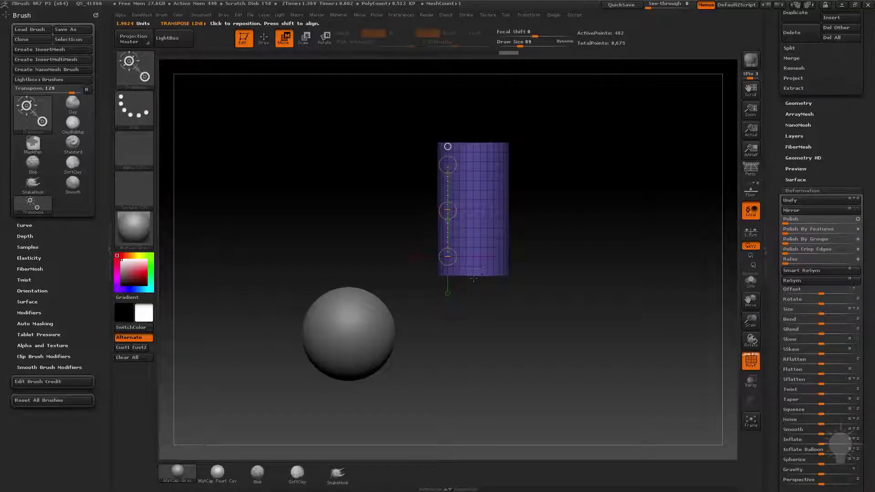
{"action": "mouse_move", "coordinate": [473, 276]}
{"action": "left_mouse_down"}
{"action": "mouse_move", "coordinate": [473, 94]}
{"action": "mouse_move", "coordinate": [466, 121]}
{"action": "left_mouse_up"}
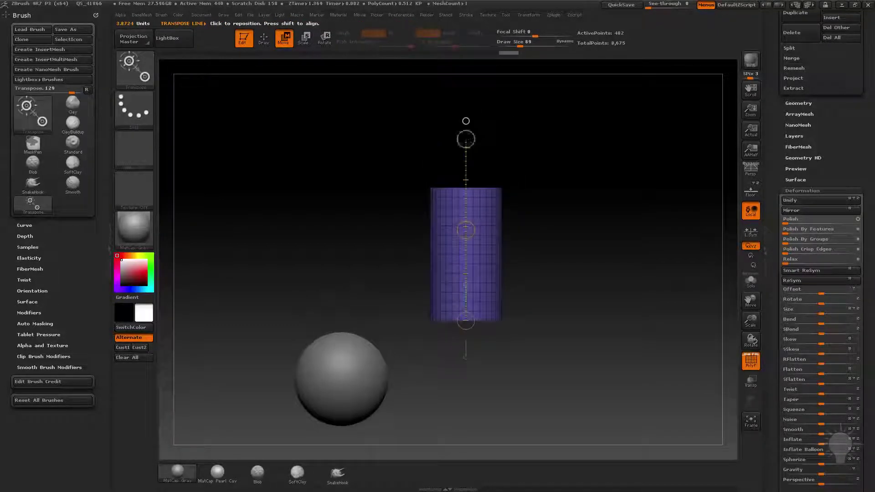
{"action": "left_click", "coordinate": [465, 139], "text": "ctrl"}
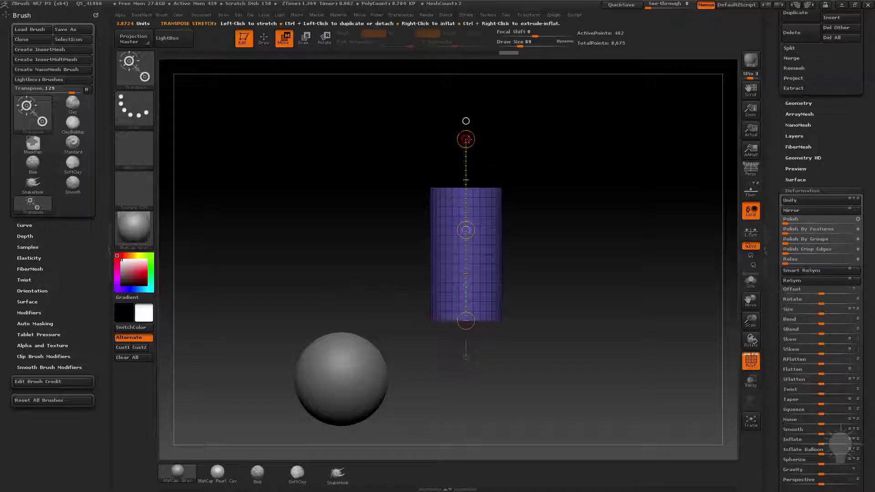
{"action": "left_click_drag", "start_coordinate": [469, 235], "coordinate": [468, 66]}
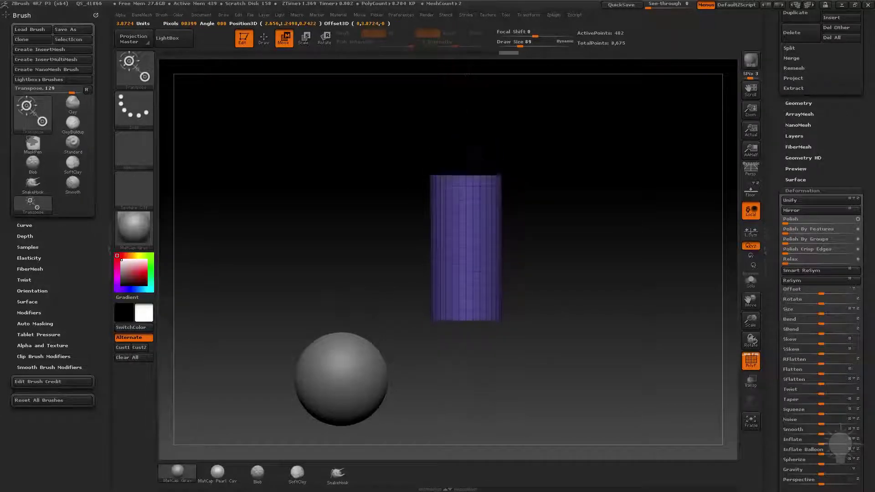
Step: Squash the cylinder toward its base, move it up-left, and flatten it into a thin slab
{"action": "left_click_drag", "start_coordinate": [468, 66], "coordinate": [549, 160]}
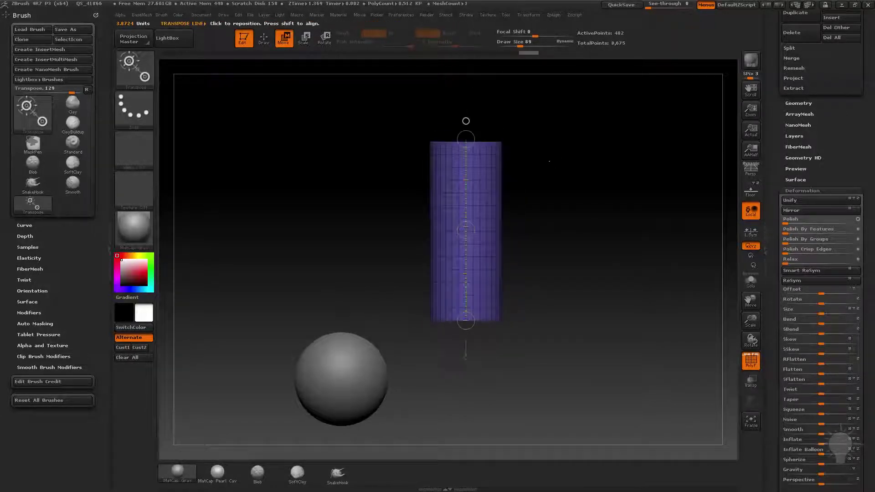
{"action": "left_click_drag", "start_coordinate": [471, 121], "coordinate": [539, 270]}
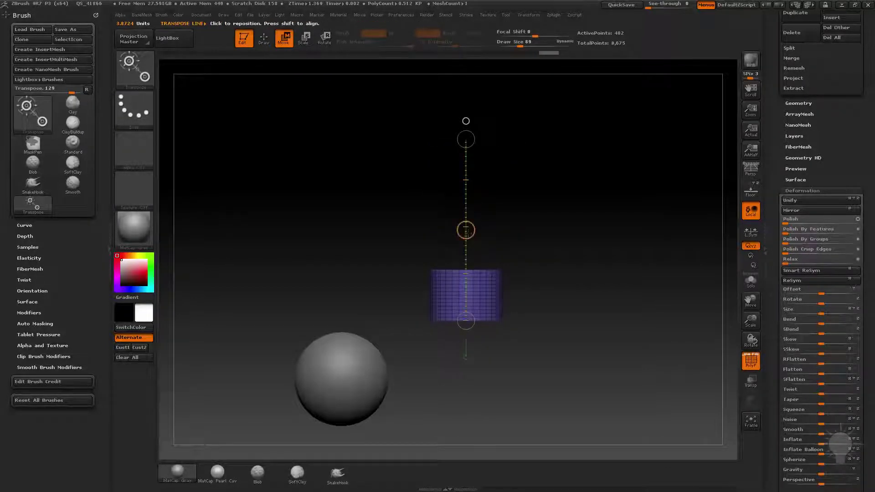
{"action": "left_click_drag", "start_coordinate": [466, 230], "coordinate": [436, 212]}
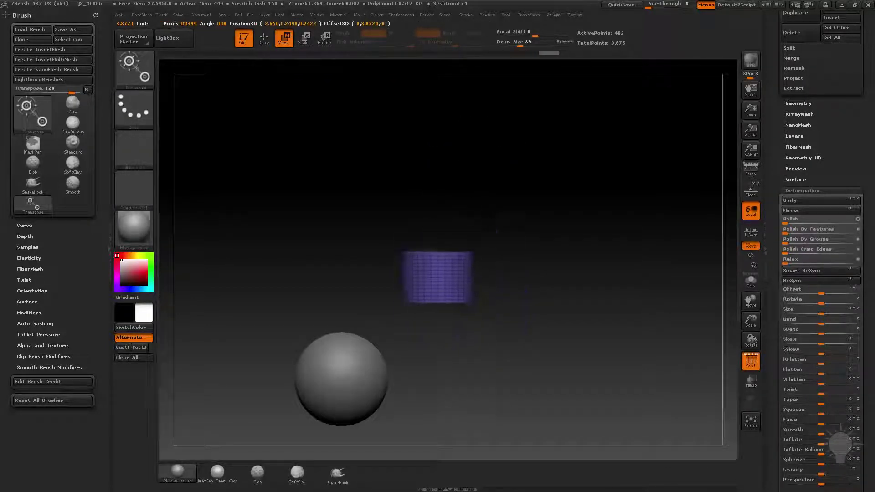
{"action": "left_click_drag", "start_coordinate": [497, 232], "coordinate": [474, 223]}
{"action": "mouse_move", "coordinate": [439, 299]}
{"action": "left_mouse_down"}
{"action": "mouse_move", "coordinate": [438, 168]}
{"action": "mouse_move", "coordinate": [438, 293]}
{"action": "mouse_move", "coordinate": [438, 186]}
{"action": "left_mouse_up"}
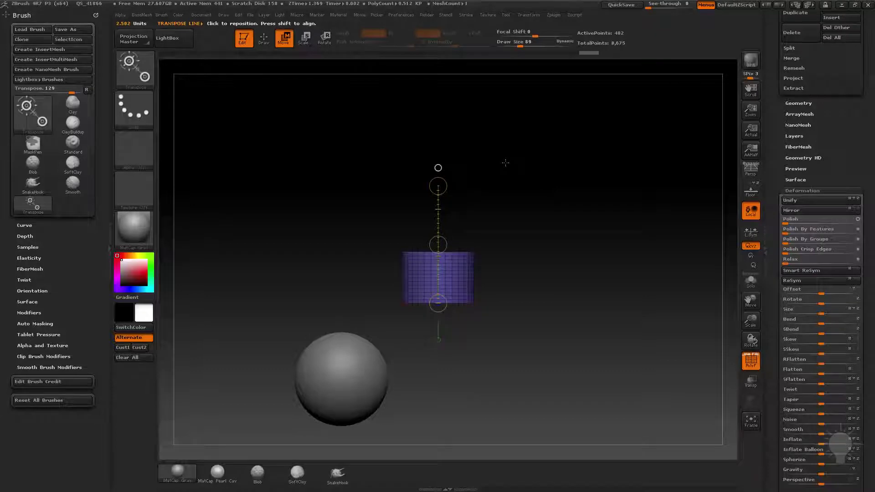
Step: Orbit around the scene to look down on the cylinder's top face
{"action": "left_click_drag", "start_coordinate": [438, 167], "coordinate": [440, 205]}
{"action": "left_click_drag", "start_coordinate": [458, 284], "coordinate": [516, 311]}
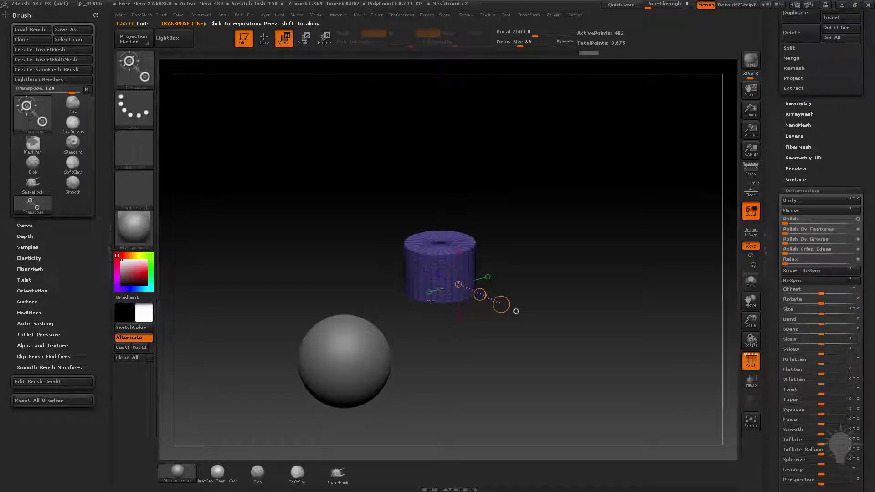
{"action": "mouse_move", "coordinate": [516, 312]}
{"action": "left_mouse_down"}
{"action": "mouse_move", "coordinate": [547, 264]}
{"action": "mouse_move", "coordinate": [456, 275]}
{"action": "mouse_move", "coordinate": [568, 270]}
{"action": "mouse_move", "coordinate": [515, 296]}
{"action": "mouse_move", "coordinate": [498, 363]}
{"action": "mouse_move", "coordinate": [530, 293]}
{"action": "mouse_move", "coordinate": [487, 300]}
{"action": "mouse_move", "coordinate": [480, 291]}
{"action": "mouse_move", "coordinate": [535, 250]}
{"action": "mouse_move", "coordinate": [458, 342]}
{"action": "left_mouse_up"}
{"action": "mouse_move", "coordinate": [494, 252]}
{"action": "left_mouse_down"}
{"action": "mouse_move", "coordinate": [384, 272]}
{"action": "mouse_move", "coordinate": [468, 175]}
{"action": "left_mouse_up"}
{"action": "mouse_move", "coordinate": [543, 233]}
{"action": "left_mouse_down"}
{"action": "mouse_move", "coordinate": [509, 298]}
{"action": "mouse_move", "coordinate": [539, 258]}
{"action": "mouse_move", "coordinate": [515, 319]}
{"action": "left_mouse_up"}
{"action": "mouse_move", "coordinate": [457, 278]}
{"action": "left_mouse_down"}
{"action": "mouse_move", "coordinate": [556, 322]}
{"action": "mouse_move", "coordinate": [554, 288]}
{"action": "left_mouse_up"}
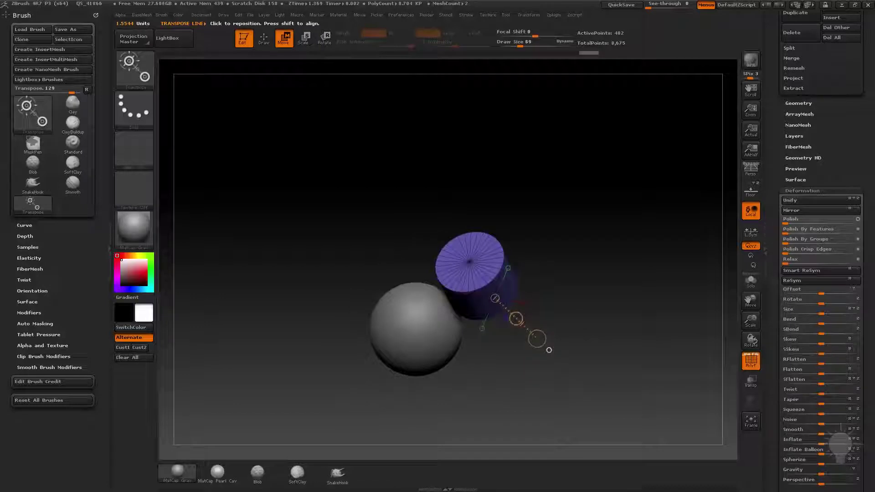
Step: Undo, move the cylinder up and to the right of the sphere, and orbit around both
{"action": "key", "text": "ctrl+z"}
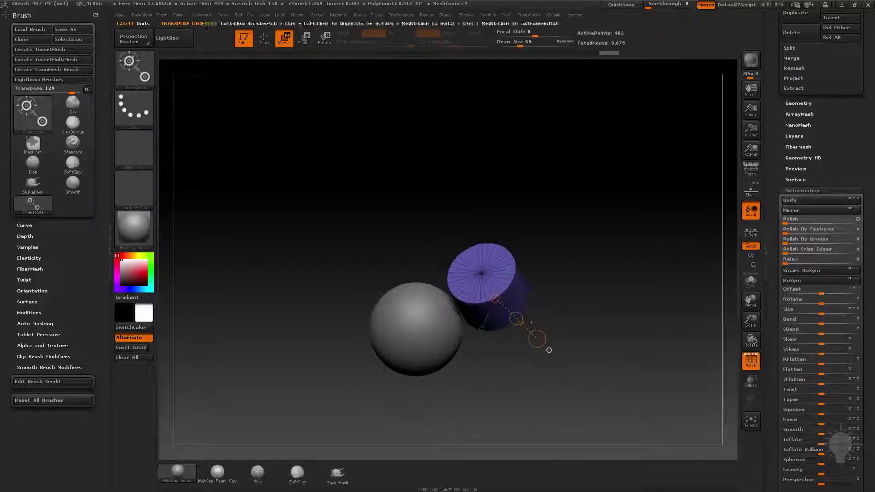
{"action": "left_click_drag", "start_coordinate": [508, 268], "coordinate": [523, 221]}
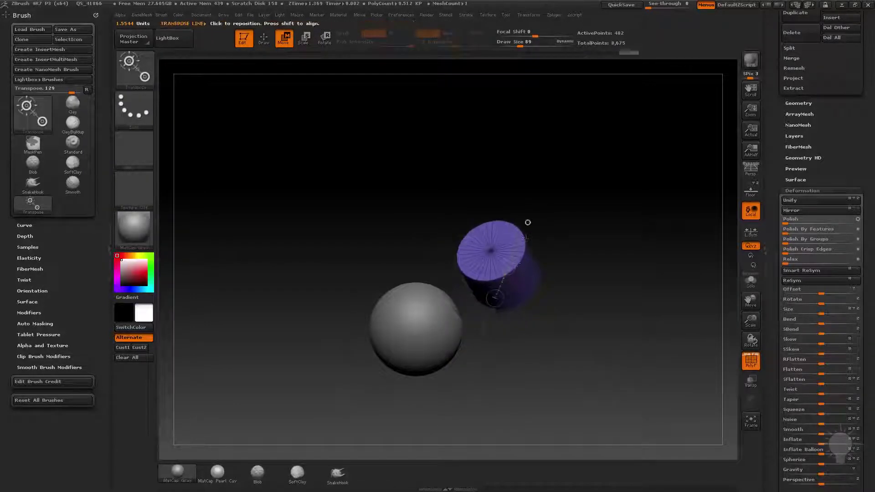
{"action": "mouse_move", "coordinate": [491, 251]}
{"action": "left_mouse_down"}
{"action": "mouse_move", "coordinate": [462, 197]}
{"action": "mouse_move", "coordinate": [480, 176]}
{"action": "left_mouse_up"}
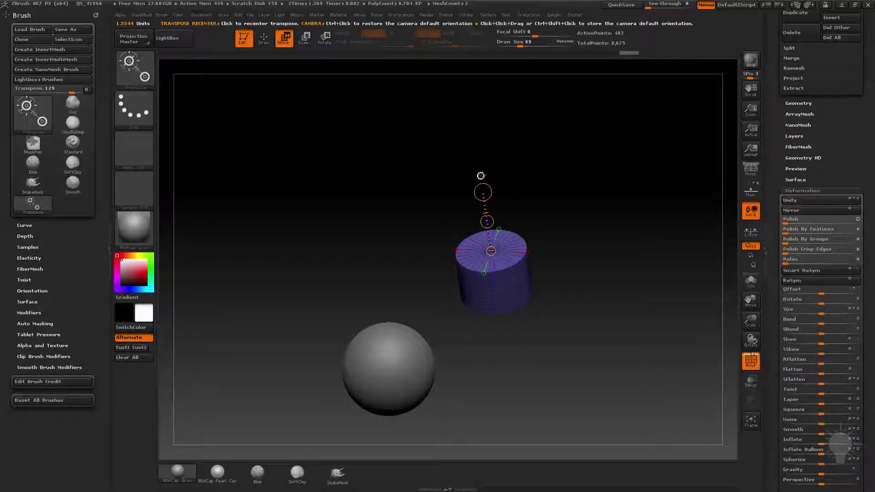
{"action": "mouse_move", "coordinate": [494, 272]}
{"action": "left_mouse_down"}
{"action": "mouse_move", "coordinate": [494, 356]}
{"action": "mouse_move", "coordinate": [483, 358]}
{"action": "left_mouse_up"}
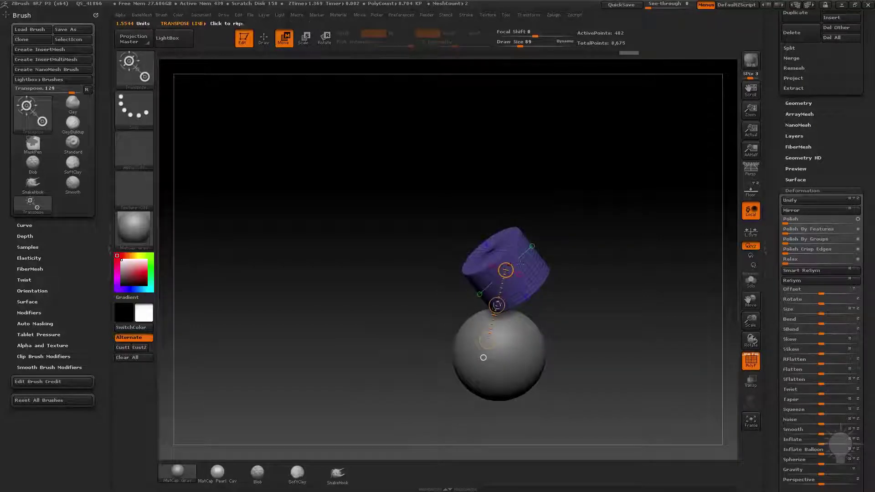
{"action": "mouse_move", "coordinate": [483, 357]}
{"action": "left_mouse_down"}
{"action": "mouse_move", "coordinate": [580, 173]}
{"action": "mouse_move", "coordinate": [565, 191]}
{"action": "left_mouse_up"}
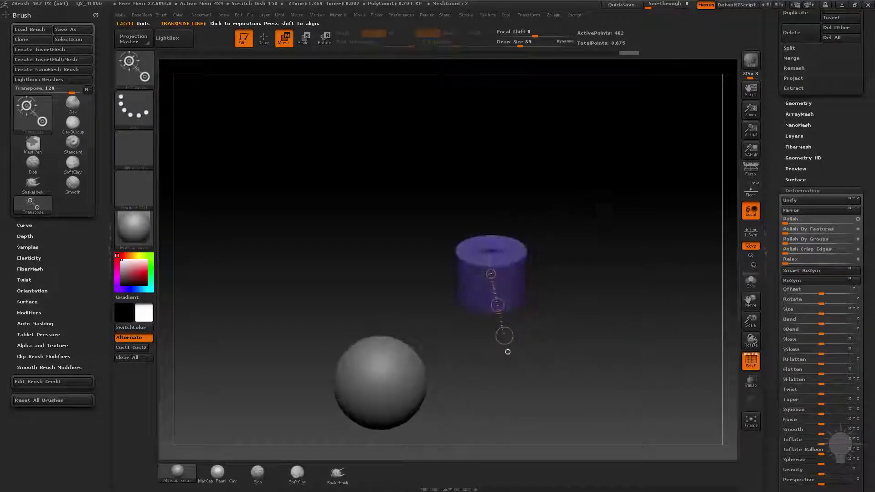
{"action": "mouse_move", "coordinate": [509, 313]}
{"action": "left_mouse_down"}
{"action": "mouse_move", "coordinate": [482, 314]}
{"action": "mouse_move", "coordinate": [527, 287]}
{"action": "mouse_move", "coordinate": [492, 330]}
{"action": "mouse_move", "coordinate": [500, 264]}
{"action": "left_mouse_up"}
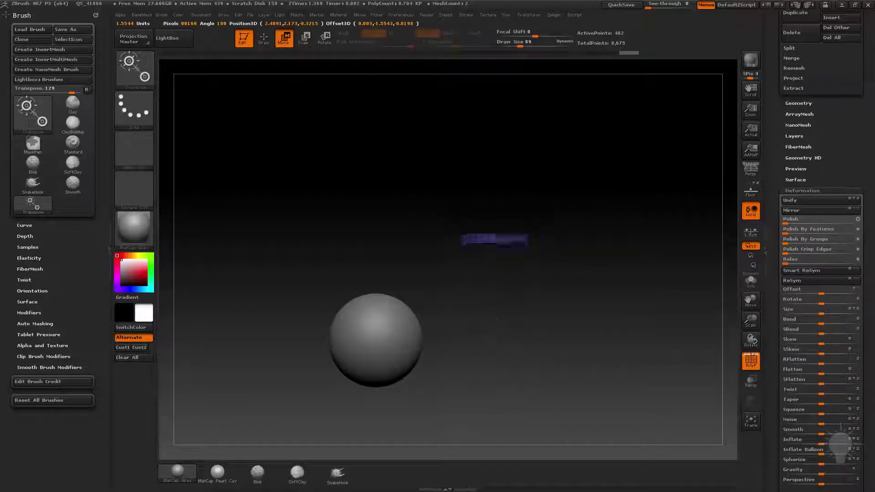
Step: Stretch the cylinder back to full height and set a vertical axis from its centre
{"action": "left_click_drag", "start_coordinate": [499, 263], "coordinate": [492, 330]}
{"action": "left_click_drag", "start_coordinate": [518, 272], "coordinate": [674, 144]}
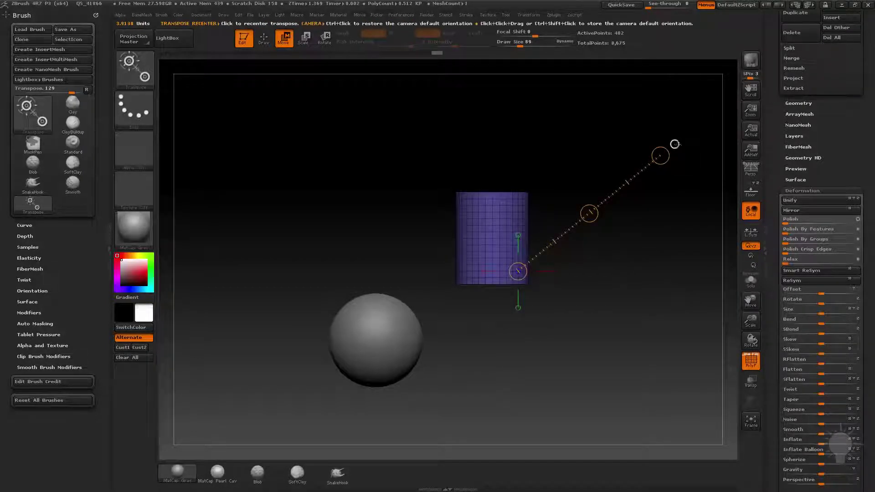
{"action": "mouse_move", "coordinate": [493, 202]}
{"action": "left_mouse_down"}
{"action": "mouse_move", "coordinate": [475, 308]}
{"action": "mouse_move", "coordinate": [350, 307]}
{"action": "left_mouse_up"}
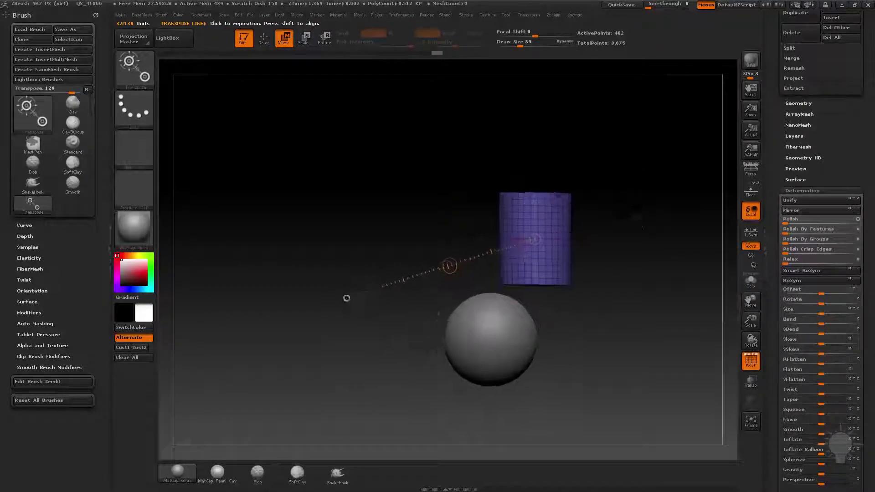
{"action": "left_click_drag", "start_coordinate": [524, 186], "coordinate": [524, 58]}
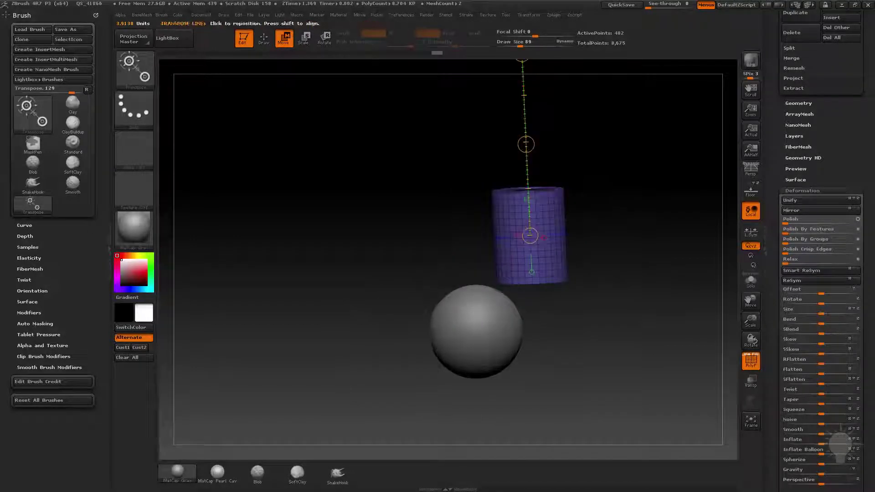
{"action": "left_click_drag", "start_coordinate": [593, 137], "coordinate": [478, 150]}
{"action": "left_click_drag", "start_coordinate": [592, 182], "coordinate": [582, 234], "text": "alt"}
{"action": "mouse_move", "coordinate": [490, 282]}
{"action": "left_mouse_down"}
{"action": "mouse_move", "coordinate": [490, 112]}
{"action": "mouse_move", "coordinate": [500, 232]}
{"action": "mouse_move", "coordinate": [490, 130]}
{"action": "left_mouse_up"}
Step: Scale the cylinder into a short drum above the sphere, ending with an upward vertical axis
{"action": "left_click_drag", "start_coordinate": [592, 136], "coordinate": [592, 236]}
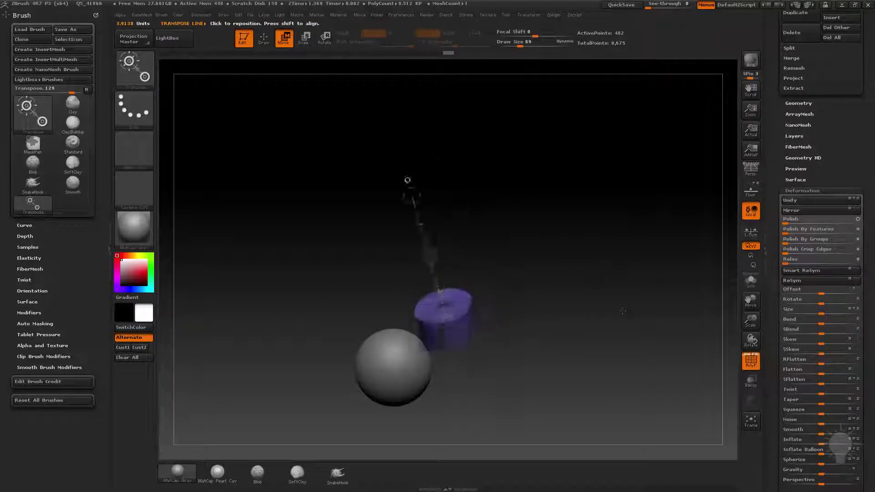
{"action": "left_click_drag", "start_coordinate": [484, 313], "coordinate": [629, 341]}
{"action": "left_click_drag", "start_coordinate": [583, 310], "coordinate": [588, 272], "text": "alt"}
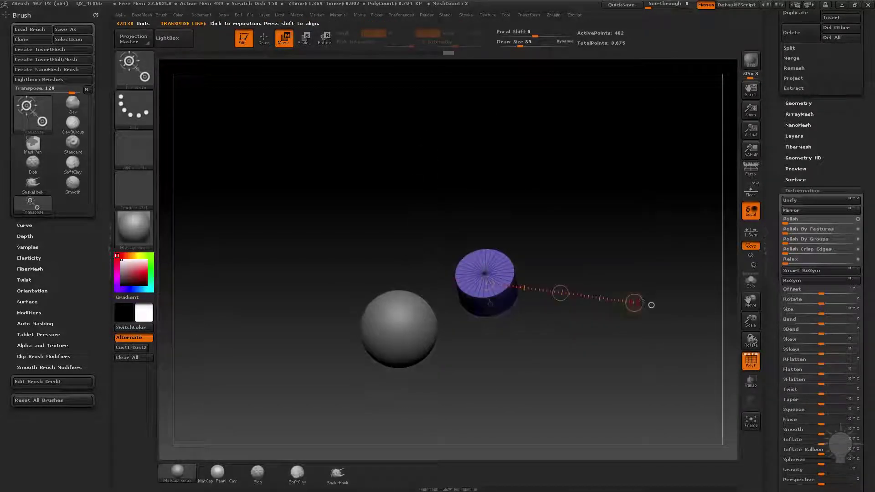
{"action": "mouse_move", "coordinate": [485, 283]}
{"action": "left_mouse_down"}
{"action": "mouse_move", "coordinate": [451, 406]}
{"action": "mouse_move", "coordinate": [354, 354]}
{"action": "mouse_move", "coordinate": [477, 354]}
{"action": "left_mouse_up"}
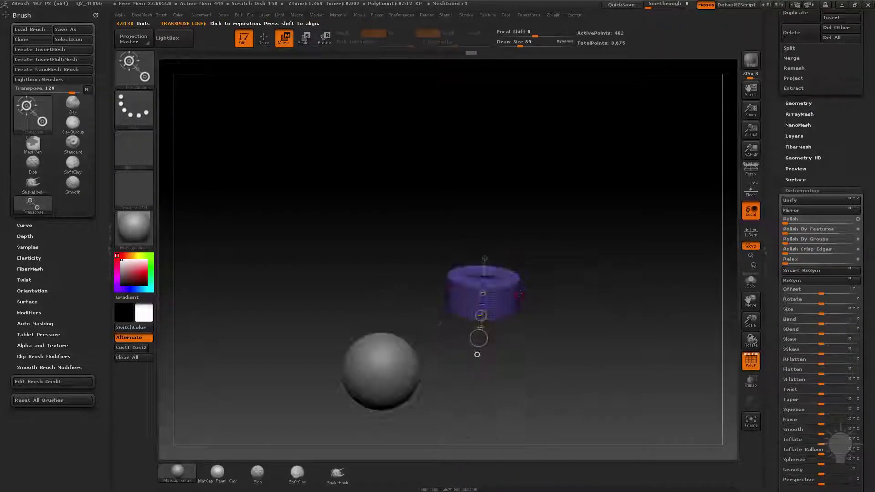
{"action": "mouse_move", "coordinate": [483, 278]}
{"action": "left_mouse_down"}
{"action": "mouse_move", "coordinate": [576, 172]}
{"action": "mouse_move", "coordinate": [581, 177]}
{"action": "left_mouse_up"}
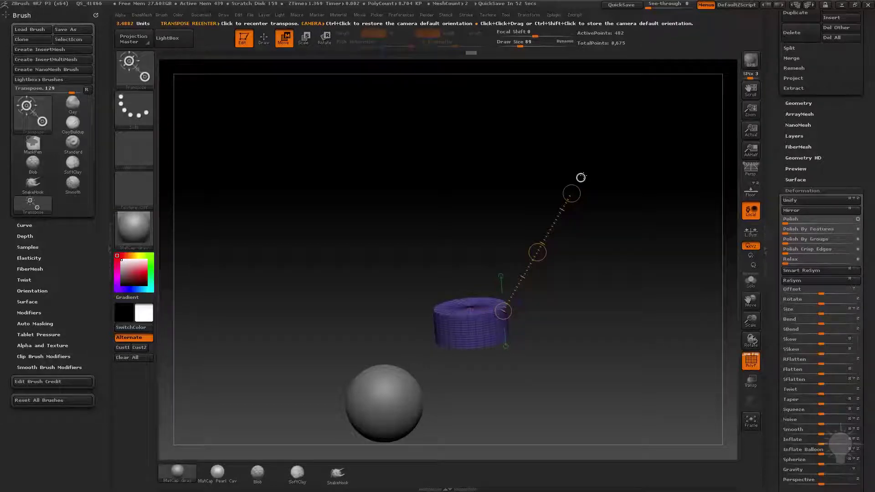
{"action": "mouse_move", "coordinate": [581, 177]}
{"action": "left_mouse_down"}
{"action": "mouse_move", "coordinate": [567, 182]}
{"action": "mouse_move", "coordinate": [606, 142]}
{"action": "left_mouse_up"}
{"action": "mouse_move", "coordinate": [504, 306]}
{"action": "left_mouse_down"}
{"action": "mouse_move", "coordinate": [476, 455]}
{"action": "mouse_move", "coordinate": [475, 291]}
{"action": "left_mouse_up"}
{"action": "left_click_drag", "start_coordinate": [532, 277], "coordinate": [414, 361]}
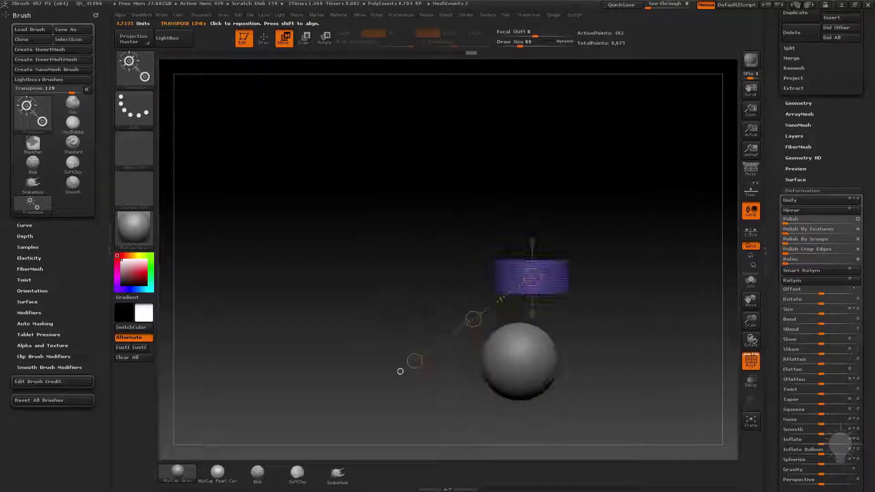
{"action": "mouse_move", "coordinate": [532, 277]}
{"action": "left_mouse_down"}
{"action": "mouse_move", "coordinate": [534, 111]}
{"action": "mouse_move", "coordinate": [497, 102]}
{"action": "left_mouse_up"}
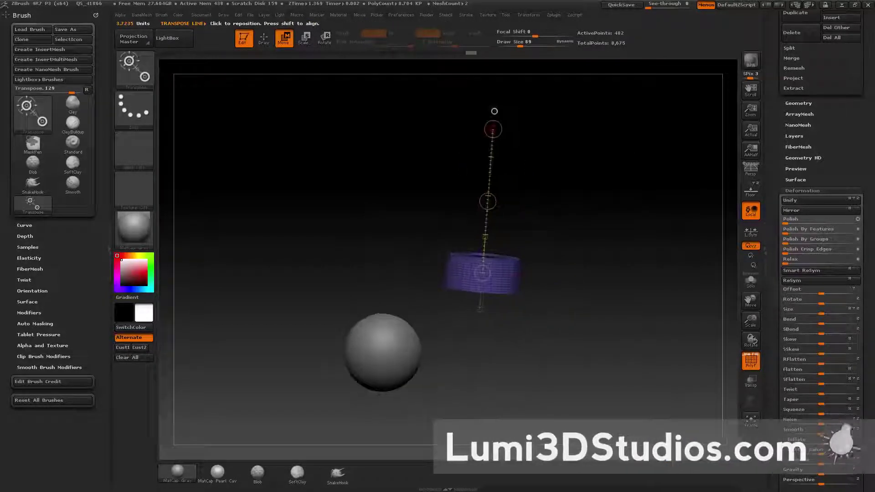
Step: Switch to Draw mode with the Standard brush while orbiting around the cylinder and sphere
{"action": "left_click_drag", "start_coordinate": [484, 253], "coordinate": [492, 120]}
{"action": "key", "text": "q"}
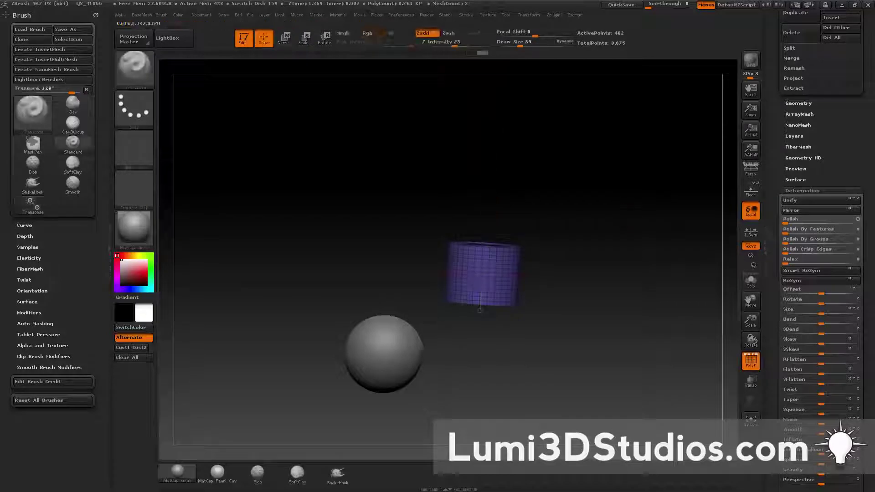
{"action": "mouse_move", "coordinate": [609, 339]}
{"action": "left_mouse_down"}
{"action": "mouse_move", "coordinate": [513, 238]}
{"action": "mouse_move", "coordinate": [559, 136]}
{"action": "left_mouse_up"}
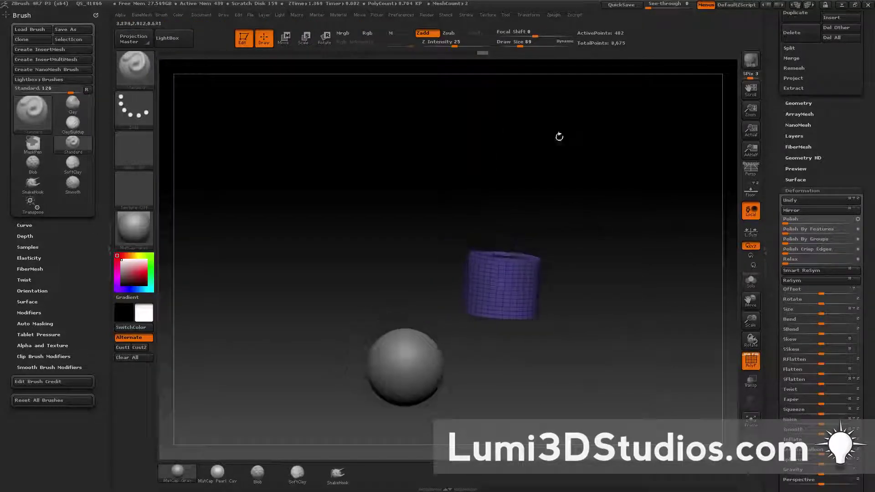